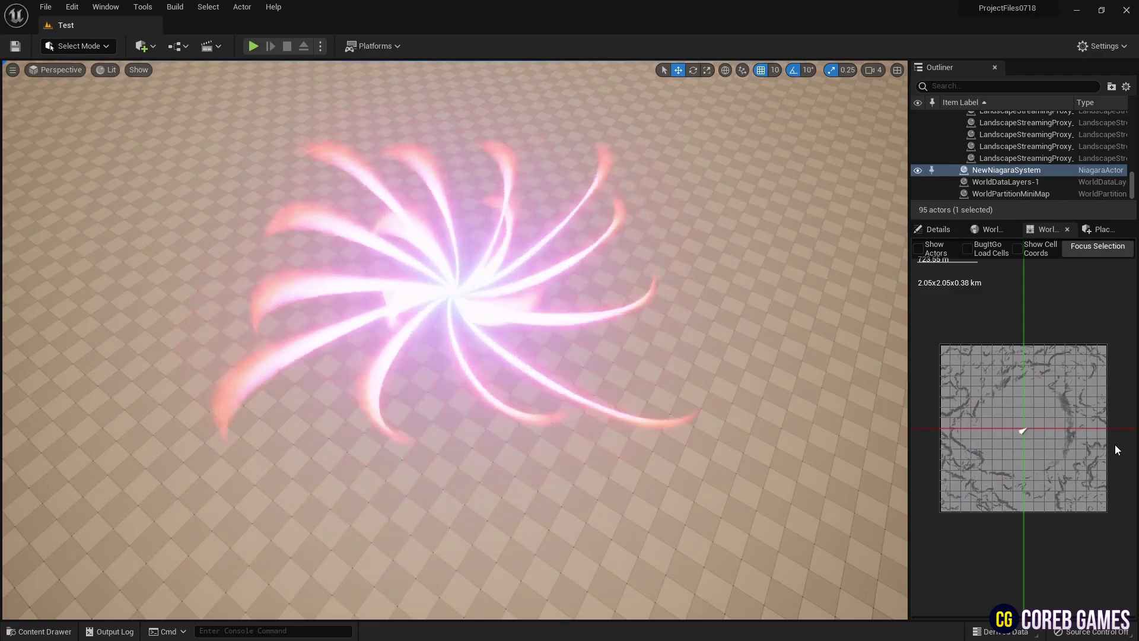
Delete the finished NiagaraActor from the level and start a new Niagara System in the Content Drawer.
{"action": "key", "text": "Delete"}
{"action": "key", "text": "ctrl+space"}
{"action": "right_click", "coordinate": [438, 493]}
{"action": "left_click", "coordinate": [517, 241]}
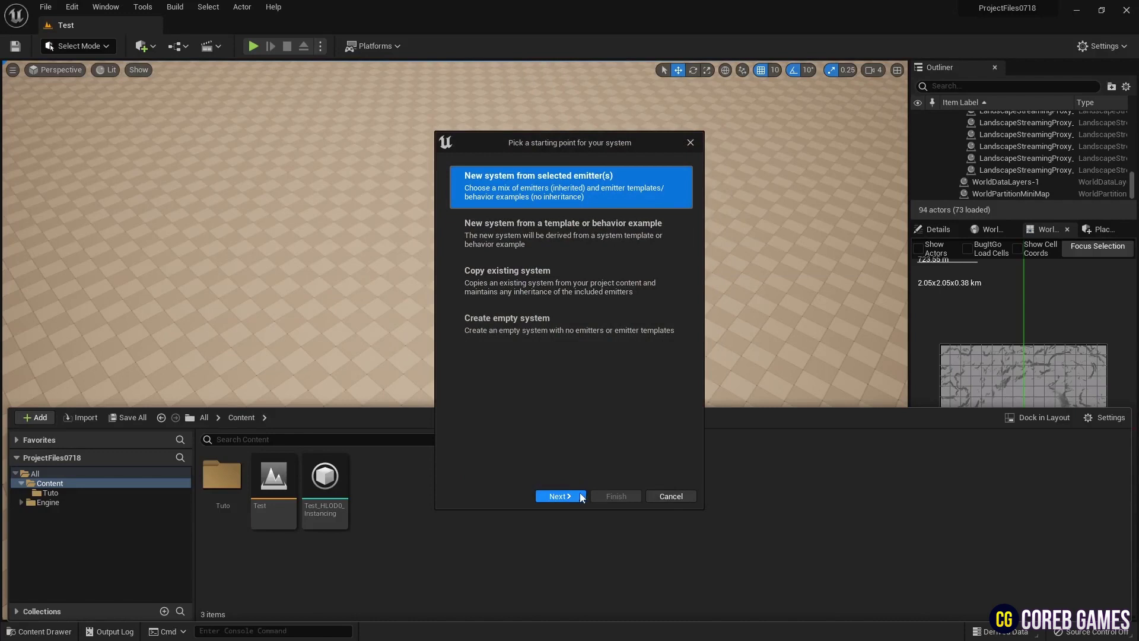
Build NS_Particle from the Empty emitter template and open it for editing.
{"action": "left_click", "coordinate": [567, 495]}
{"action": "left_click", "coordinate": [581, 373]}
{"action": "left_click", "coordinate": [677, 476]}
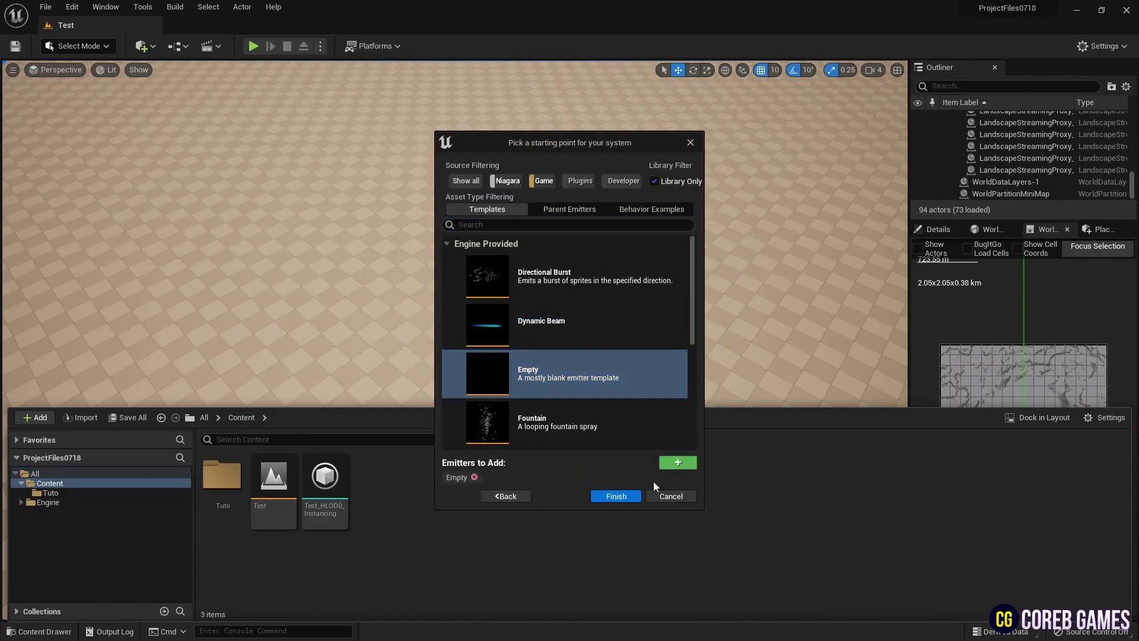
{"action": "left_click", "coordinate": [616, 496]}
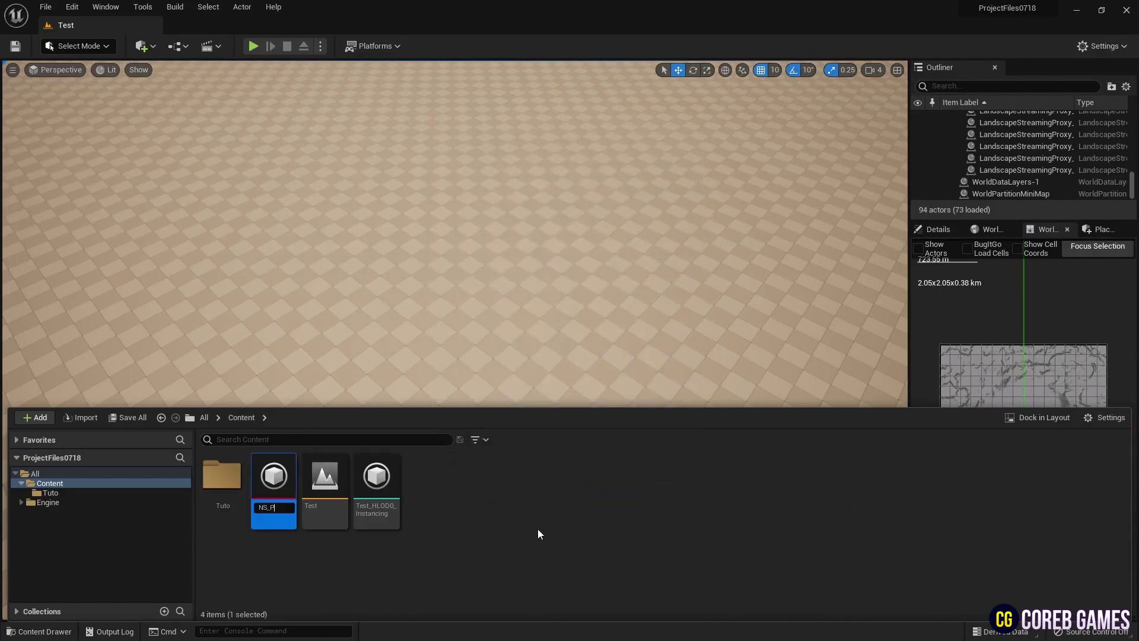
{"action": "double_click", "coordinate": [287, 487]}
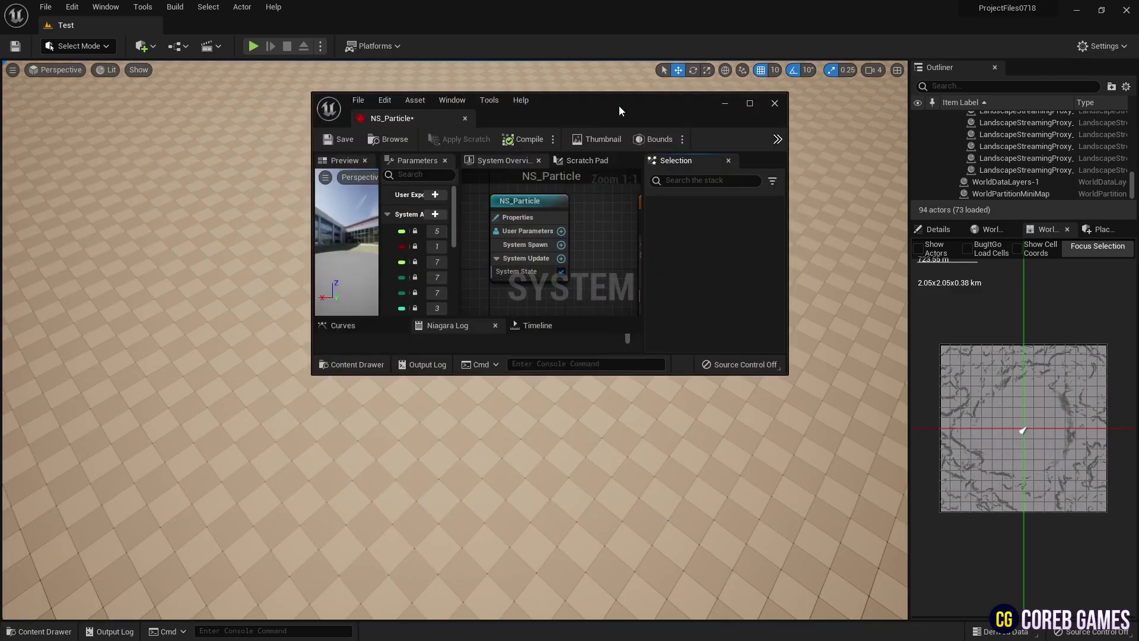
Maximize the editor and add Spawn Particles in Grid to Emitter Update, fixing its dependency.
{"action": "double_click", "coordinate": [619, 105]}
{"action": "left_click", "coordinate": [632, 189]}
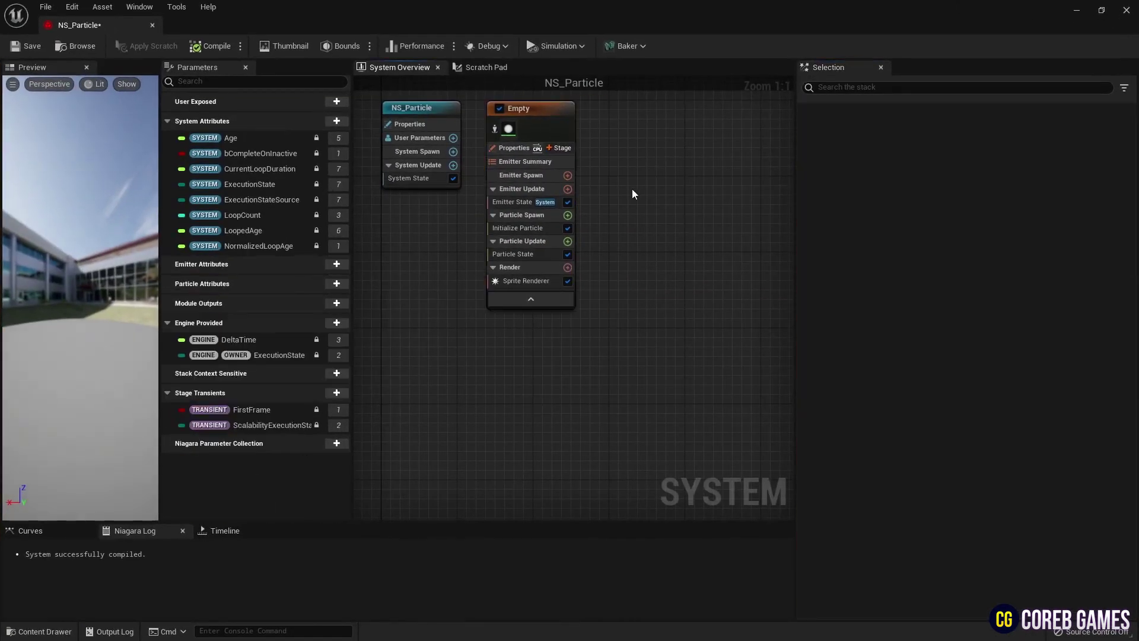
{"action": "left_click", "coordinate": [568, 190]}
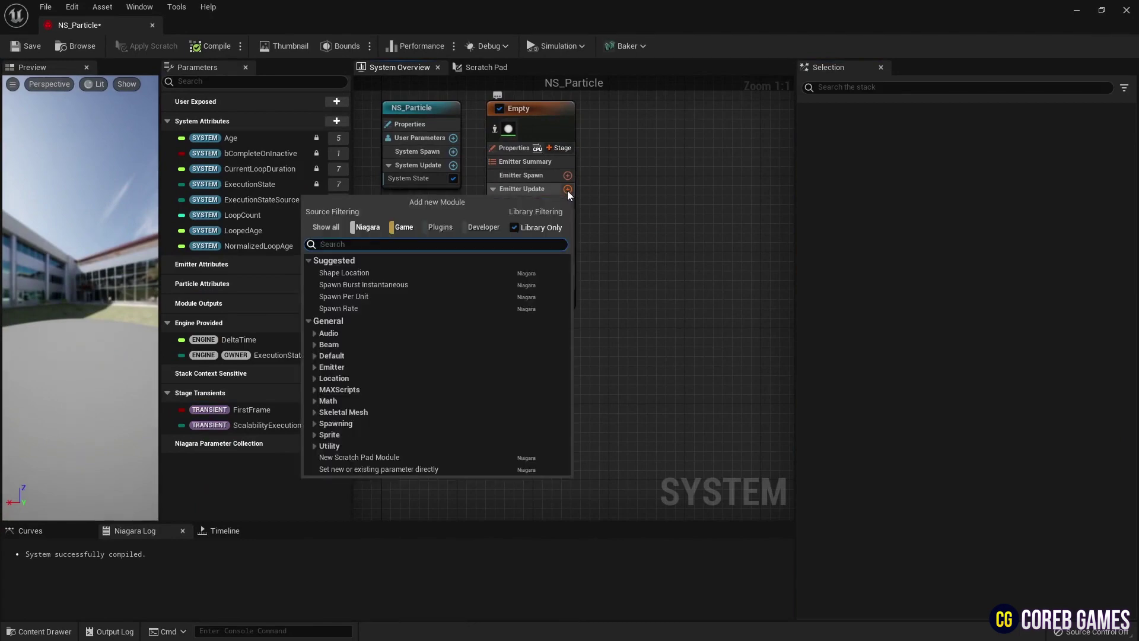
{"action": "type", "text": "grid"}
{"action": "key", "text": "Return"}
{"action": "left_click", "coordinate": [1099, 183]}
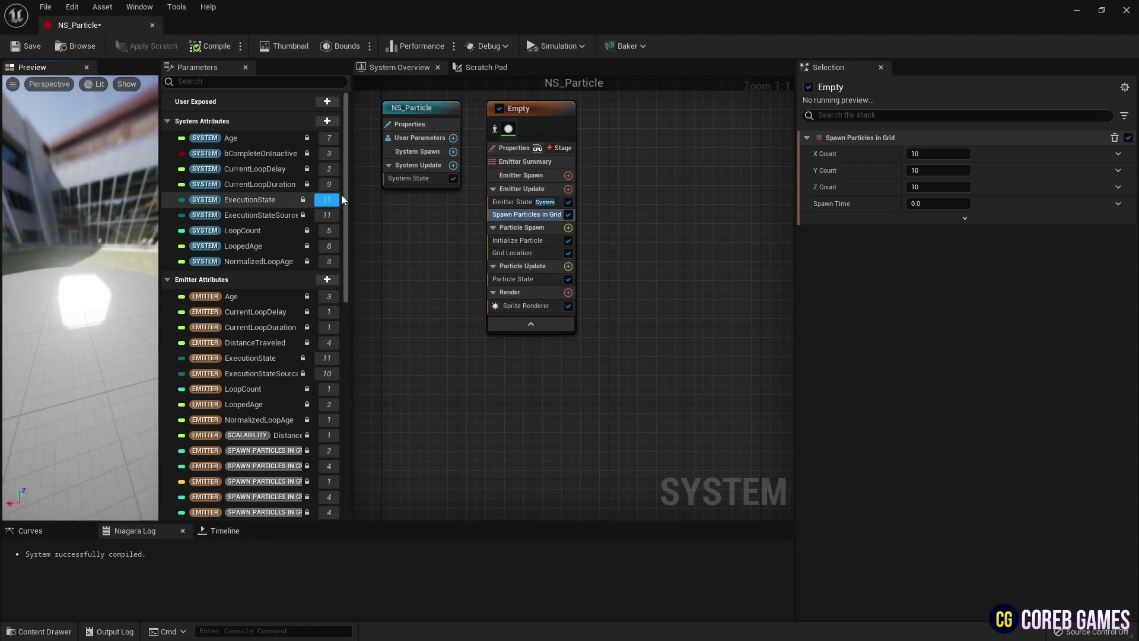
Set the grid to 4 by 4 particles with X and Y dimensions of 150.
{"action": "left_click_drag", "start_coordinate": [351, 201], "coordinate": [386, 207]}
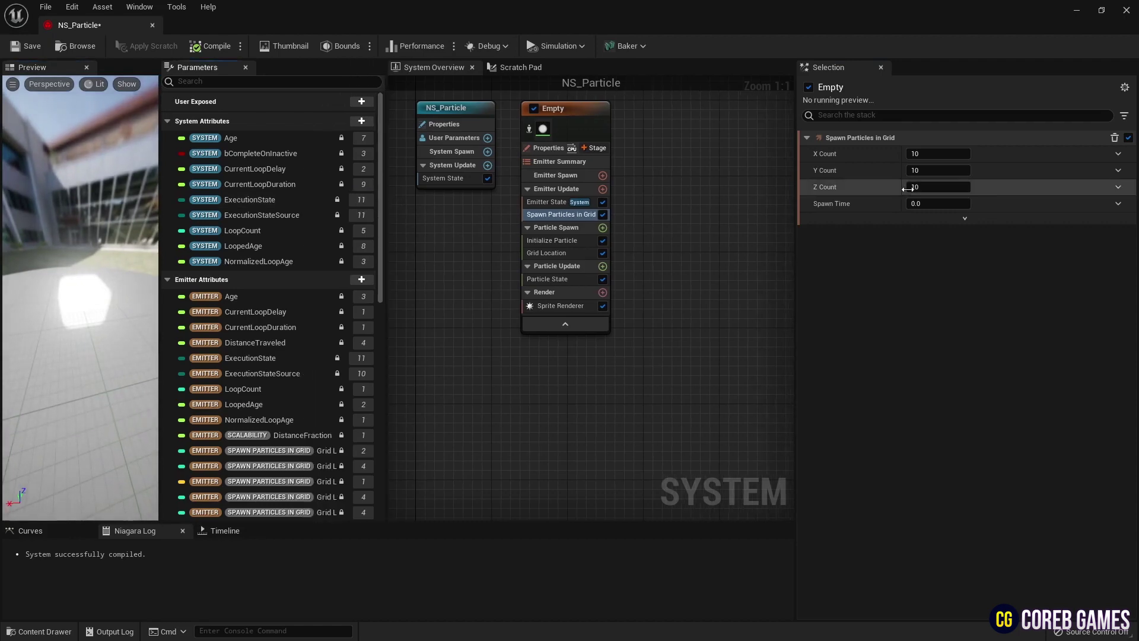
{"action": "left_click", "coordinate": [935, 155]}
{"action": "type", "text": "4"}
{"action": "left_click", "coordinate": [951, 171]}
{"action": "type", "text": "4"}
{"action": "left_click", "coordinate": [948, 190]}
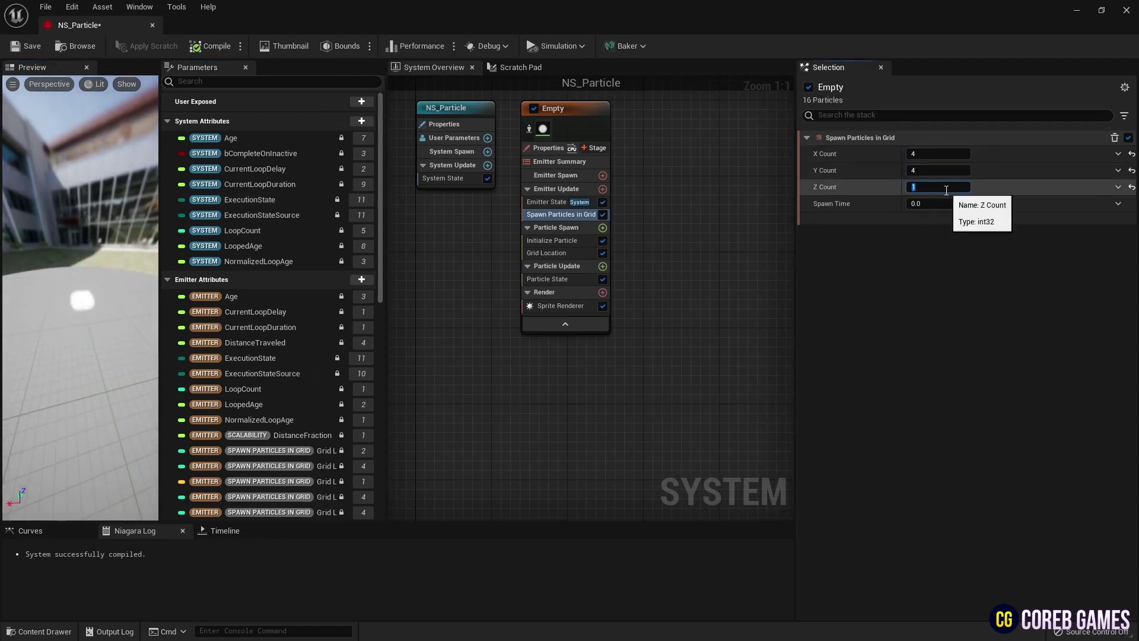
{"action": "left_click", "coordinate": [545, 252]}
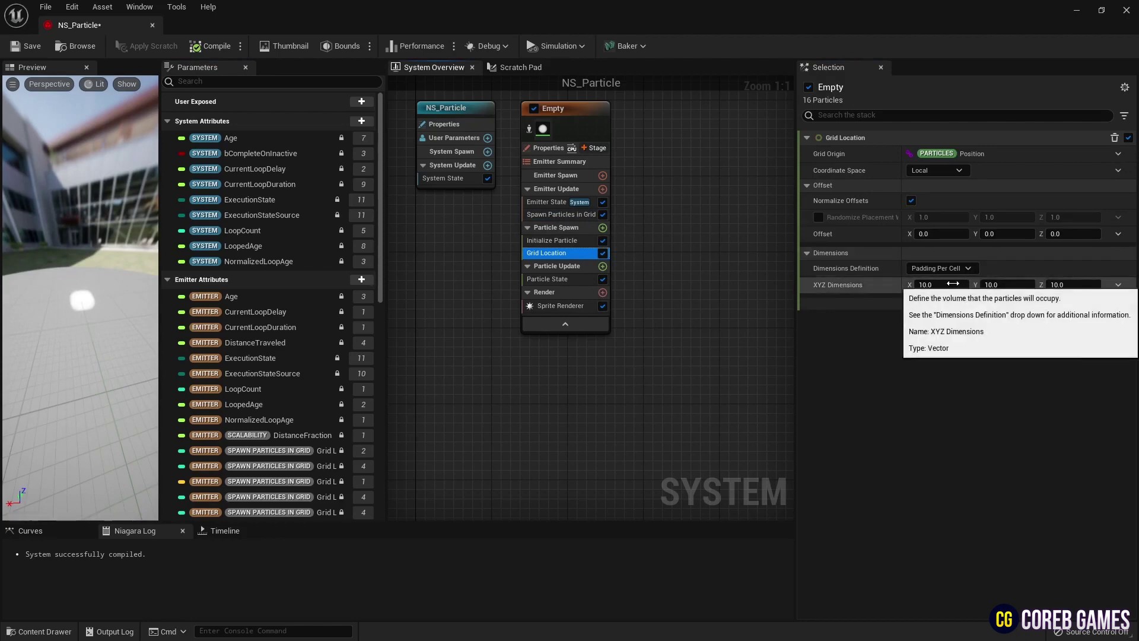
{"action": "left_click", "coordinate": [953, 284]}
{"action": "type", "text": "150"}
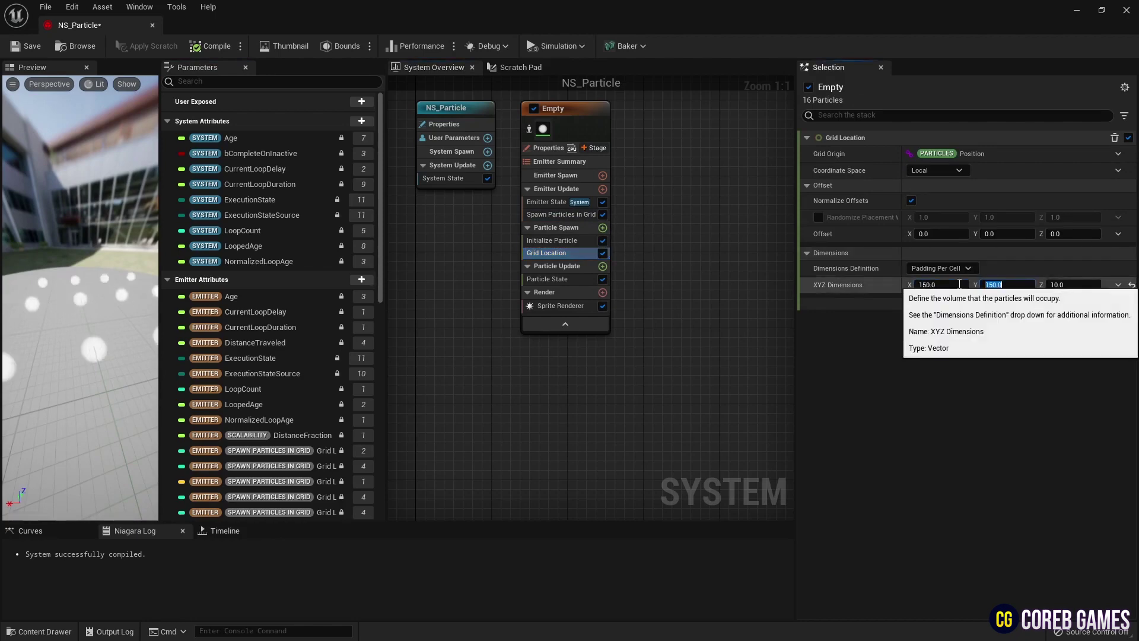
{"action": "left_click_drag", "start_coordinate": [101, 336], "coordinate": [86, 397]}
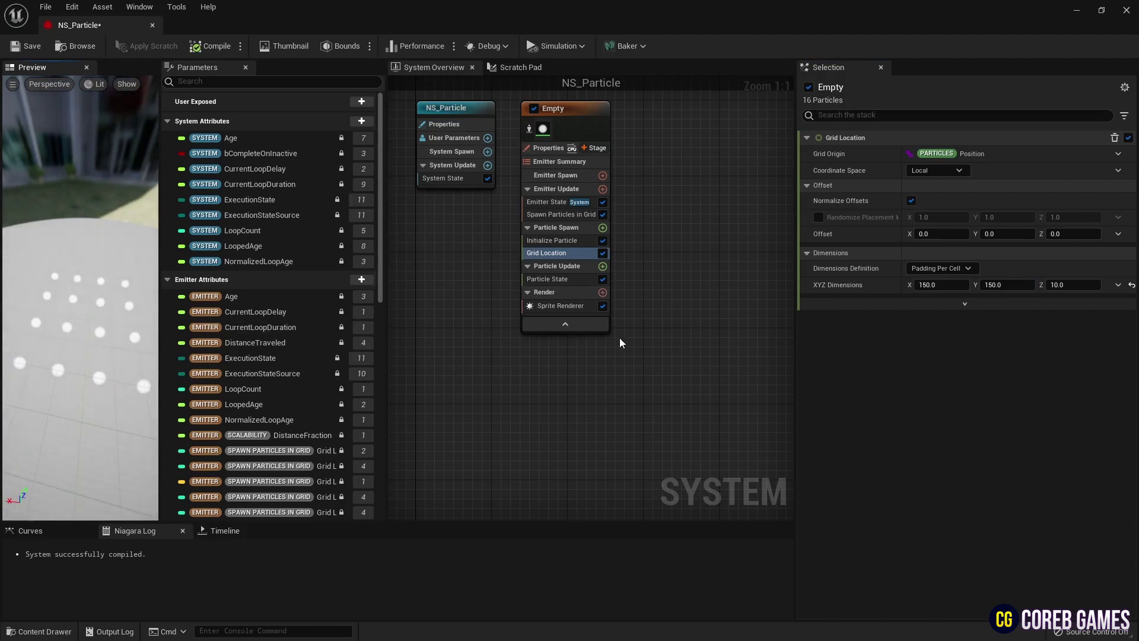
Add System Location to Particle Update with an Add Vector offset fed by Particles.Position.
{"action": "left_click", "coordinate": [603, 267]}
{"action": "left_click", "coordinate": [468, 349]}
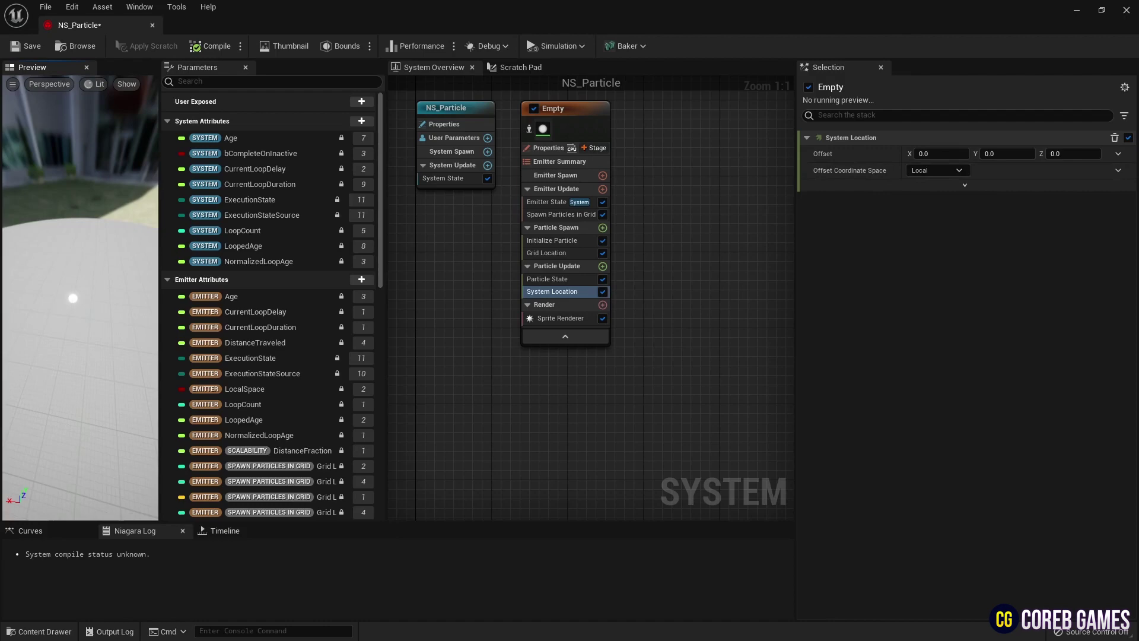
{"action": "left_click", "coordinate": [1119, 155]}
{"action": "type", "text": "add"}
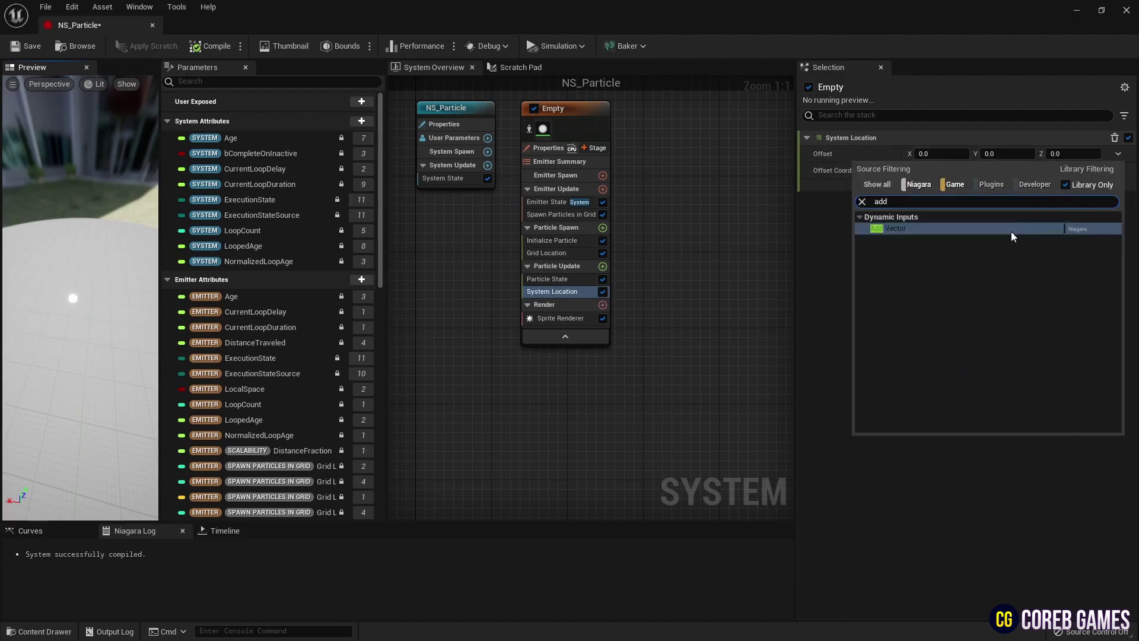
{"action": "left_click", "coordinate": [1012, 231]}
{"action": "scroll", "coordinate": [319, 398], "scroll_direction": "down", "scroll_amount": 5}
{"action": "left_click_drag", "start_coordinate": [262, 408], "coordinate": [975, 171]}
Make the offset's B a Make Vector whose Z is a Sine with period 4, scale 2.
{"action": "left_click", "coordinate": [1105, 235]}
{"action": "type", "text": "mak"}
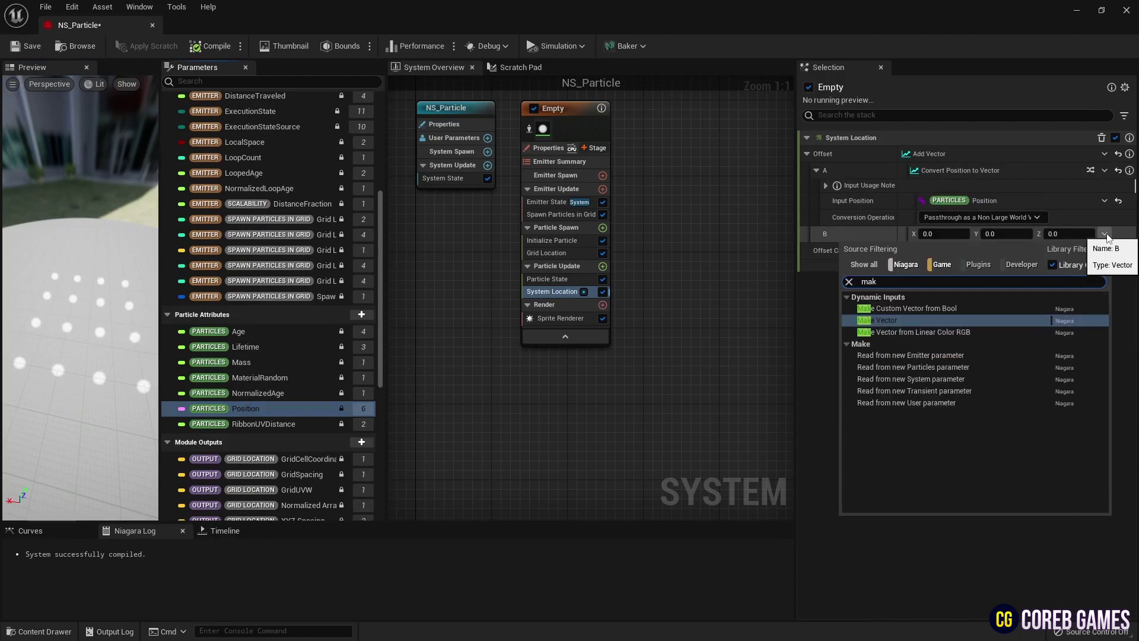
{"action": "key", "text": "Return"}
{"action": "left_click", "coordinate": [1104, 284]}
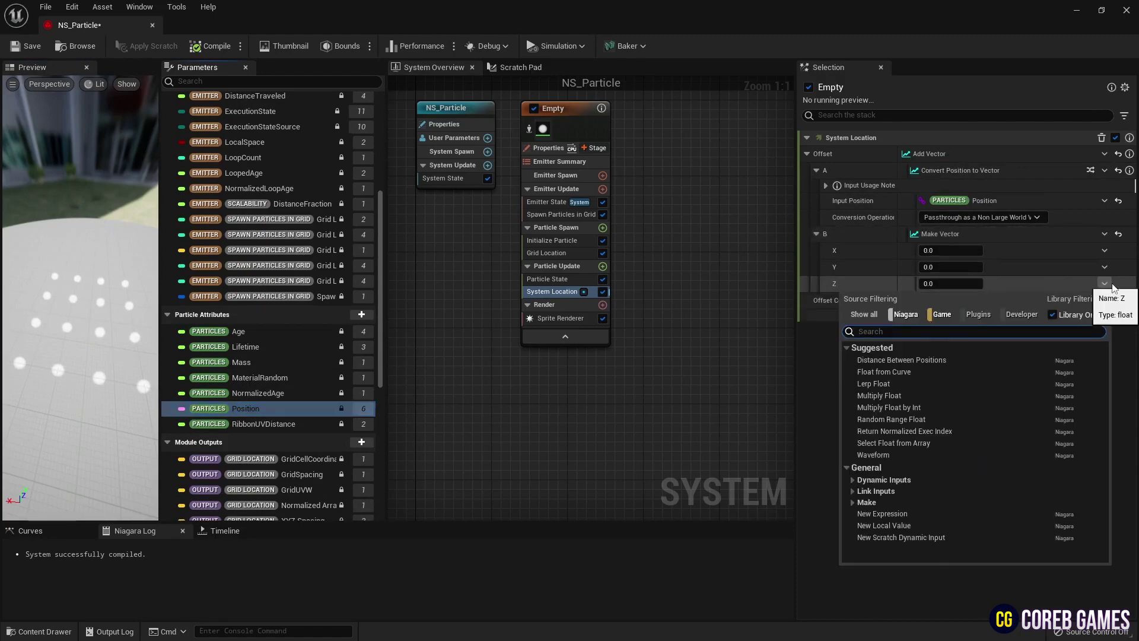
{"action": "type", "text": "sii"}
{"action": "key", "text": "Return"}
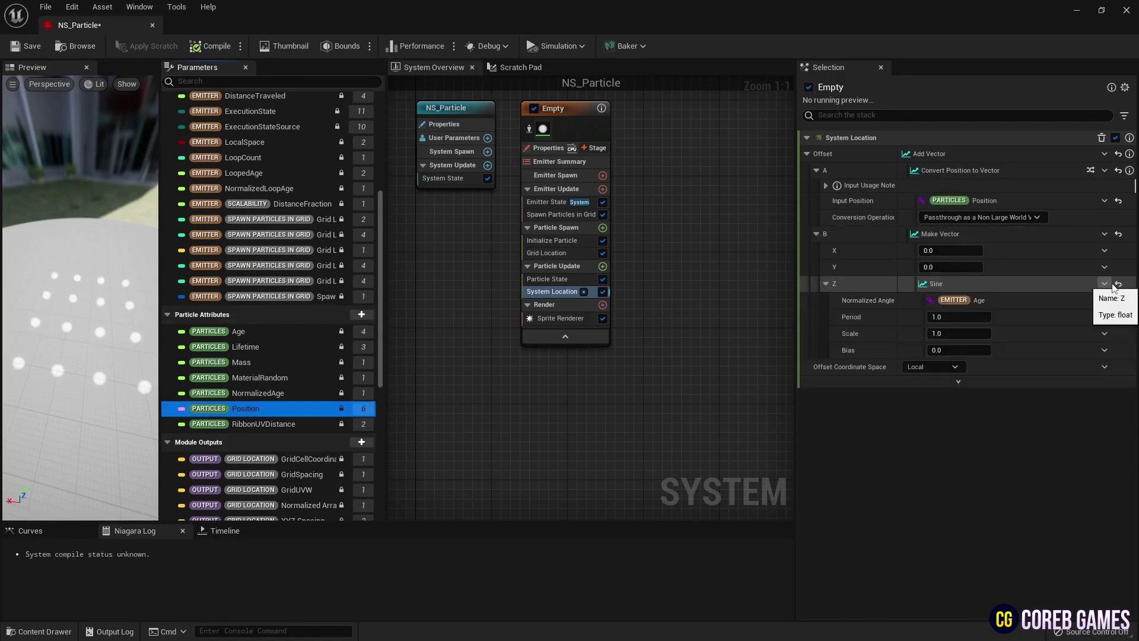
{"action": "left_click", "coordinate": [958, 317]}
{"action": "type", "text": "4"}
{"action": "left_click", "coordinate": [974, 334]}
{"action": "type", "text": "2"}
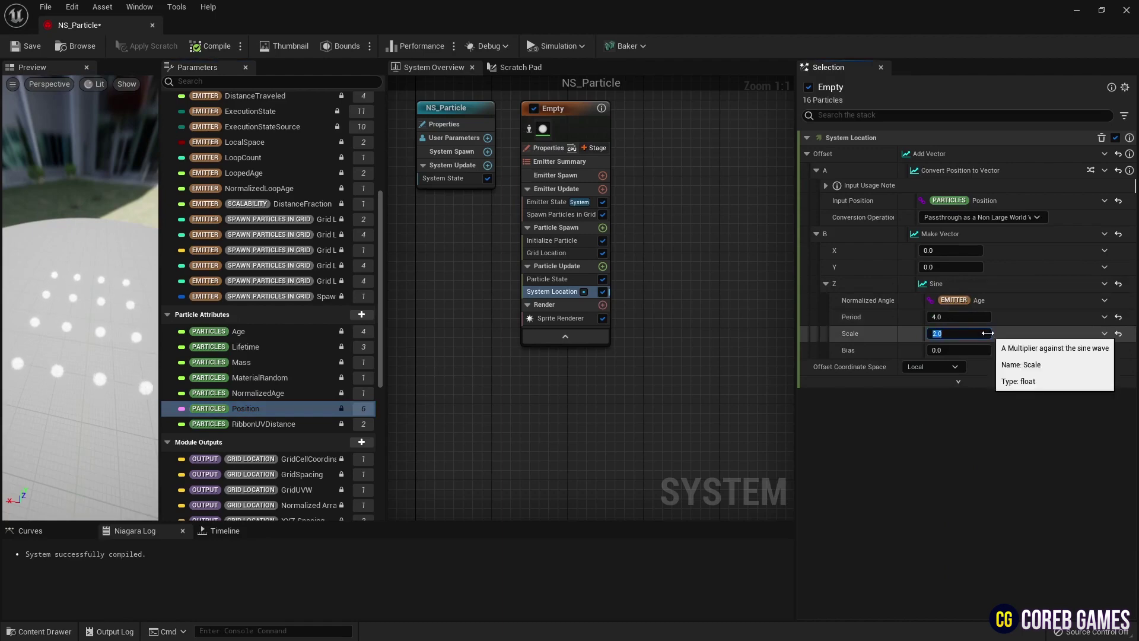
{"action": "left_click_drag", "start_coordinate": [121, 342], "coordinate": [104, 327]}
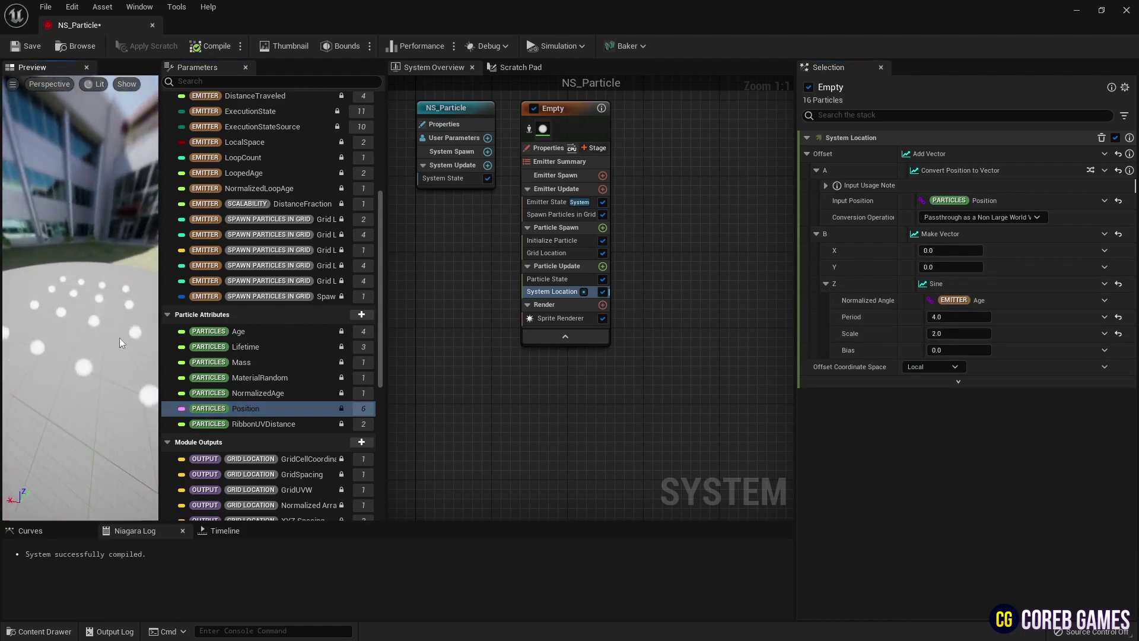
Set Emitter State Life Cycle Mode to Self and Loop Behavior to Once.
{"action": "left_click", "coordinate": [550, 204]}
{"action": "left_click", "coordinate": [936, 186]}
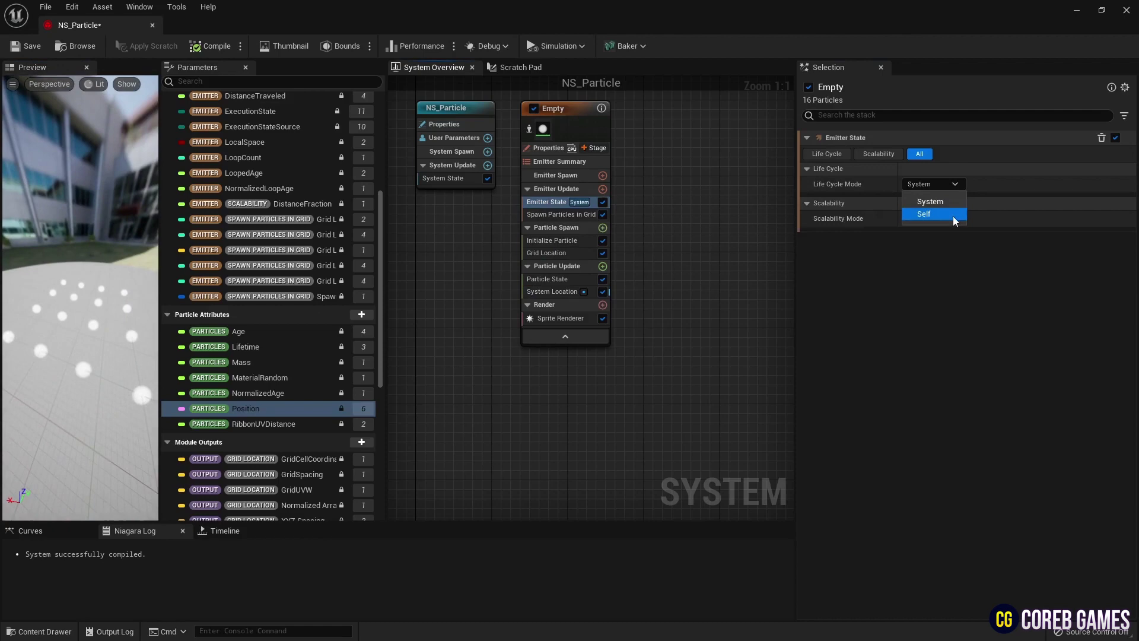
{"action": "left_click", "coordinate": [953, 216]}
{"action": "left_click", "coordinate": [944, 218]}
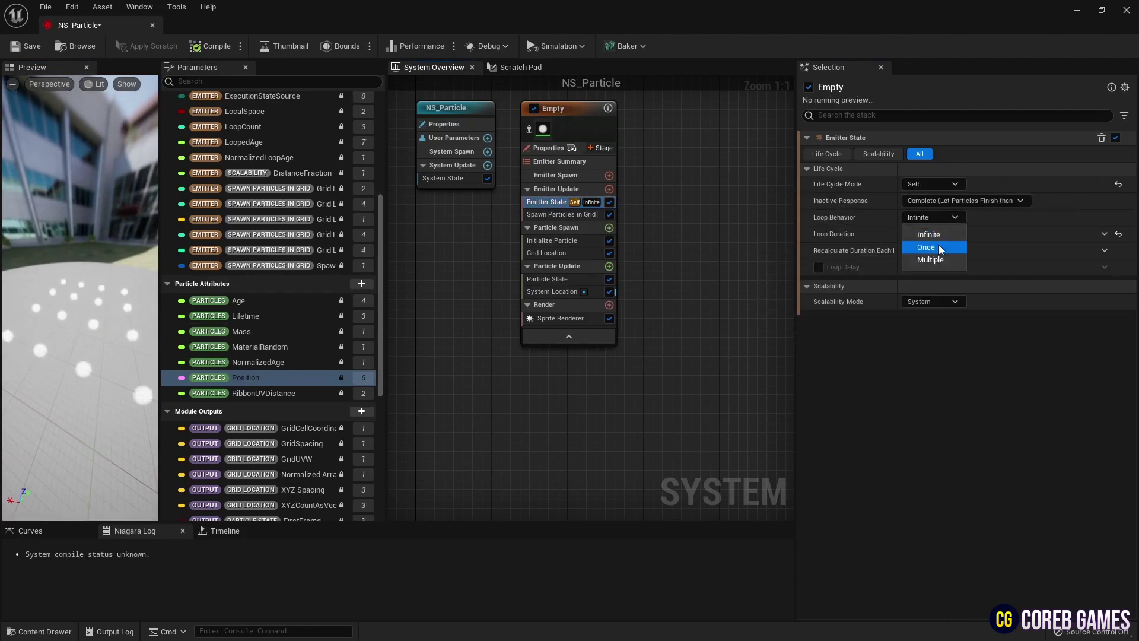
{"action": "left_click", "coordinate": [920, 233]}
Turn off Kill Particles When Lifetime Has Elapsed in Particle State.
{"action": "left_click", "coordinate": [571, 240]}
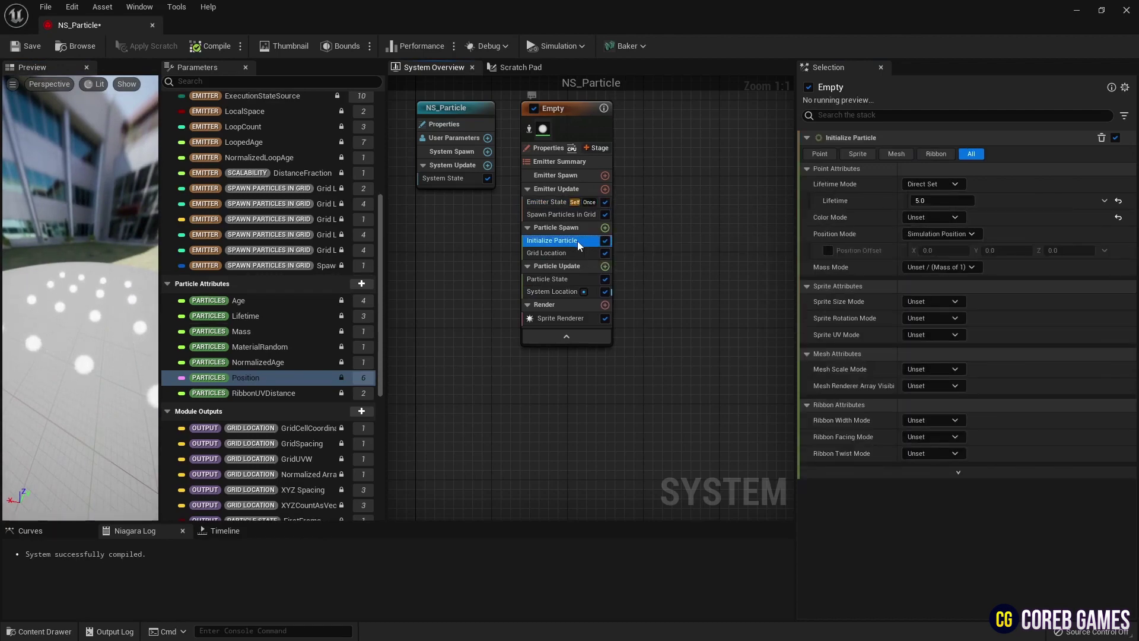
{"action": "left_click", "coordinate": [569, 278]}
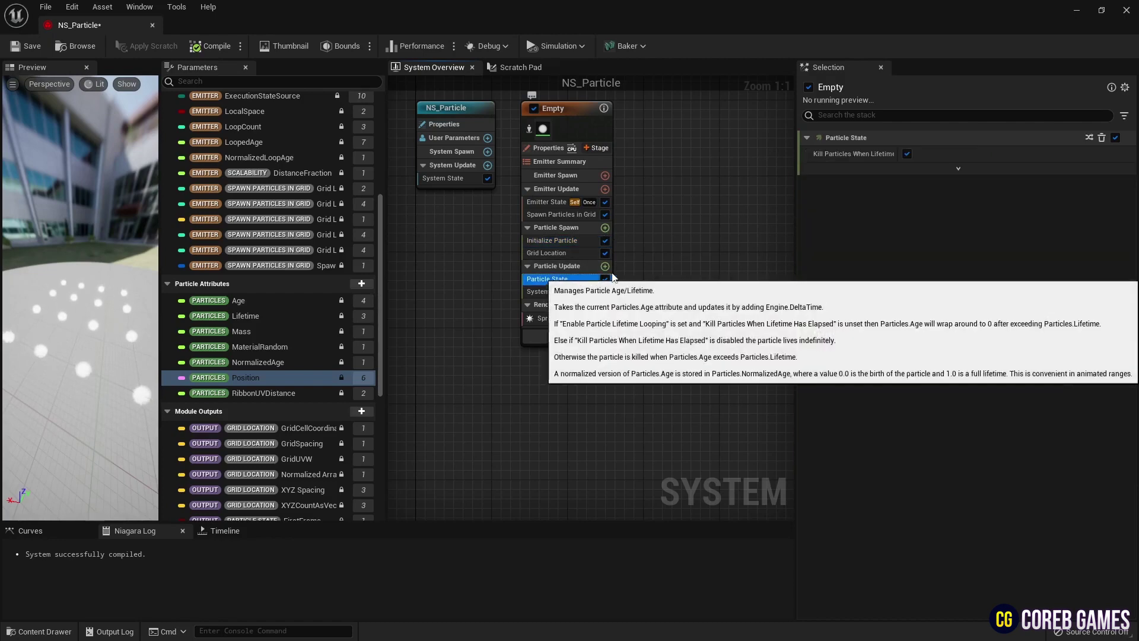
{"action": "left_click", "coordinate": [907, 153]}
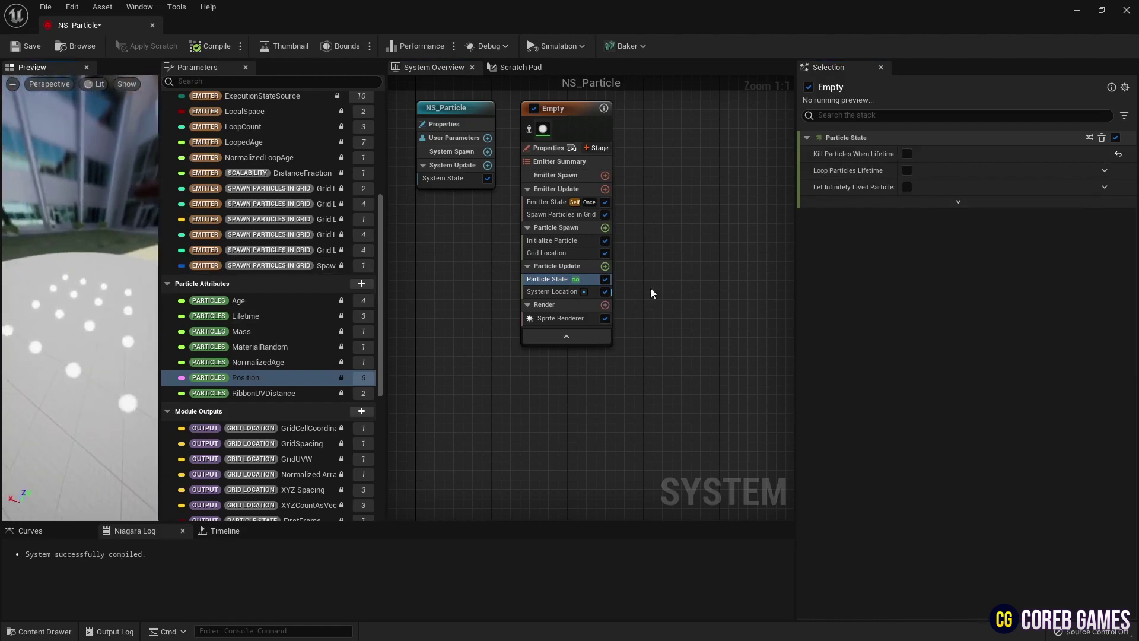
{"action": "right_click_drag", "start_coordinate": [668, 283], "coordinate": [653, 290]}
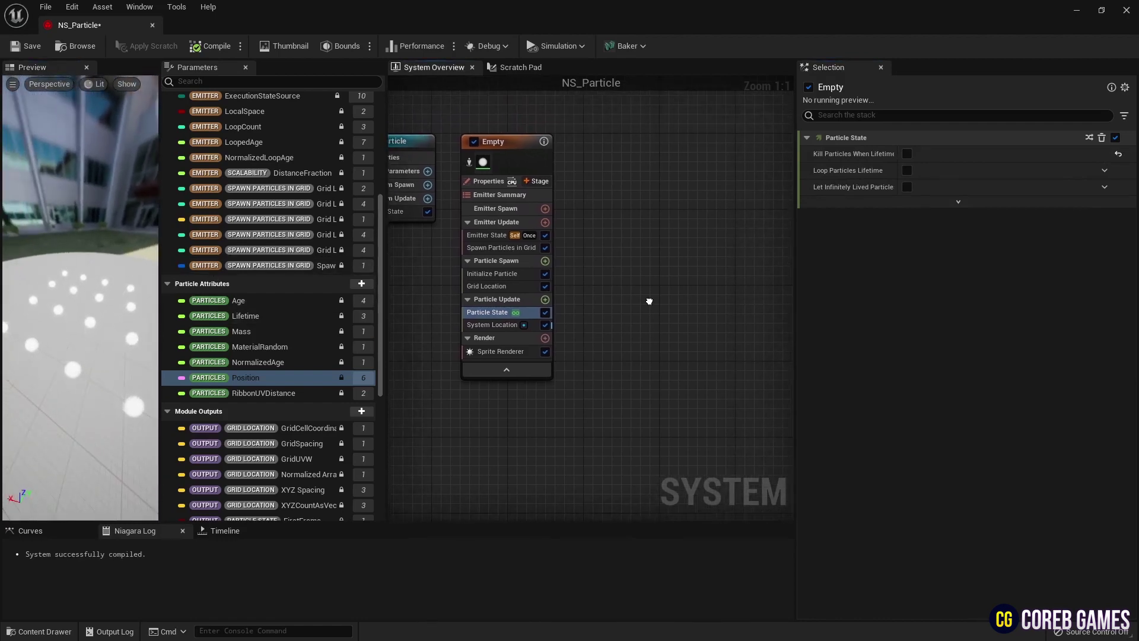
Add a Fountain emitter to the system graph.
{"action": "right_click", "coordinate": [595, 159]}
{"action": "left_click", "coordinate": [628, 181]}
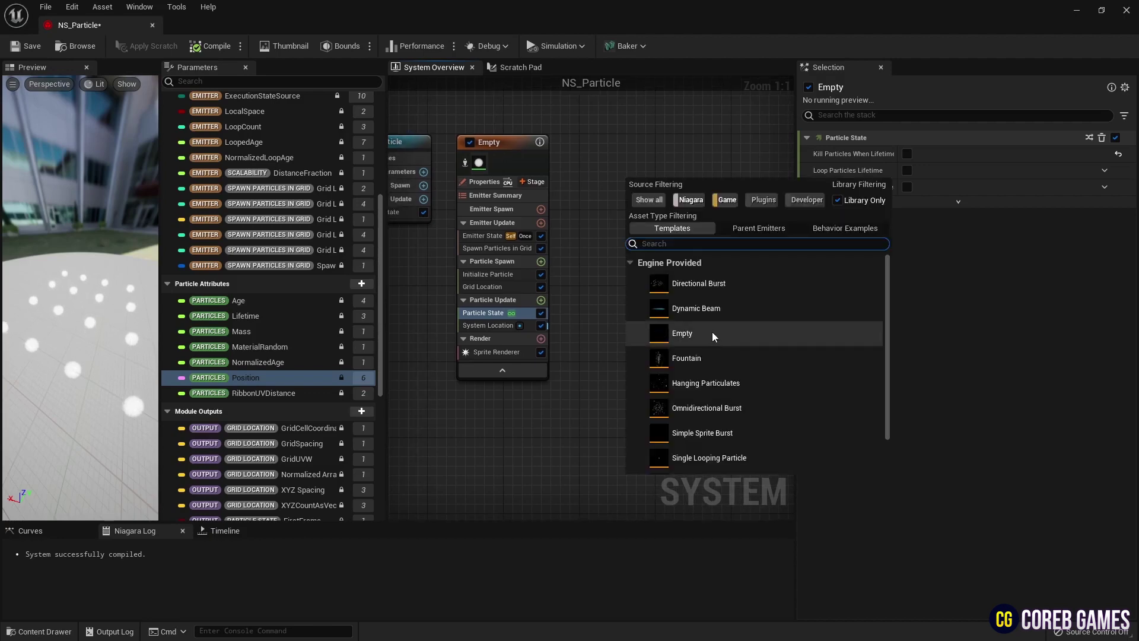
{"action": "double_click", "coordinate": [720, 364]}
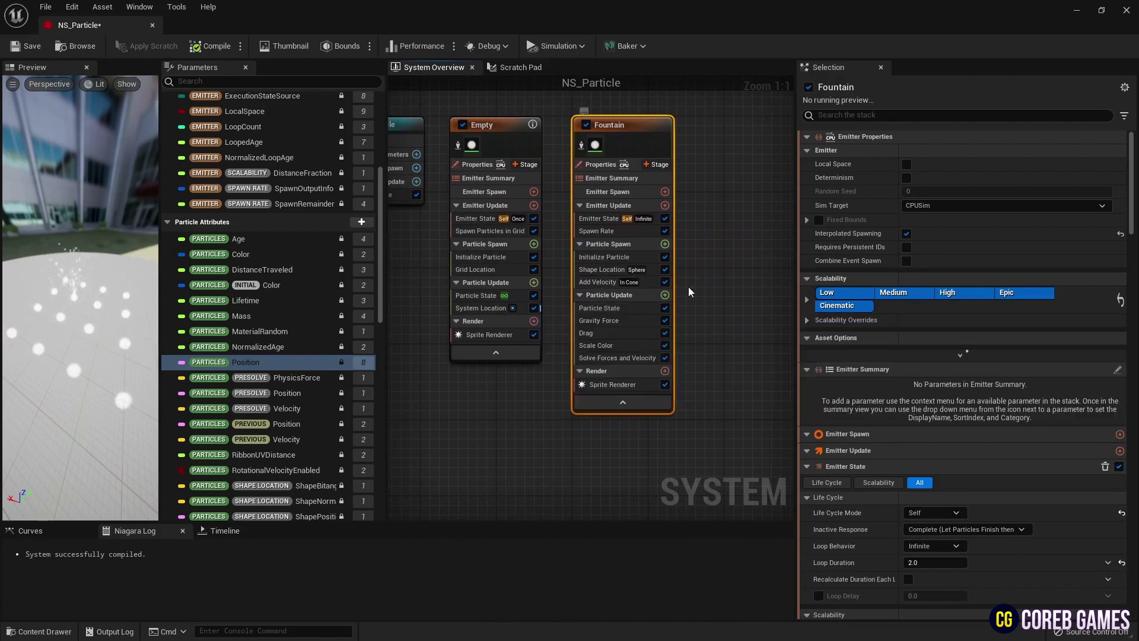
Remove Shape Location, Add Velocity, Drag and Gravity Force from the Fountain emitter.
{"action": "left_click", "coordinate": [652, 272]}
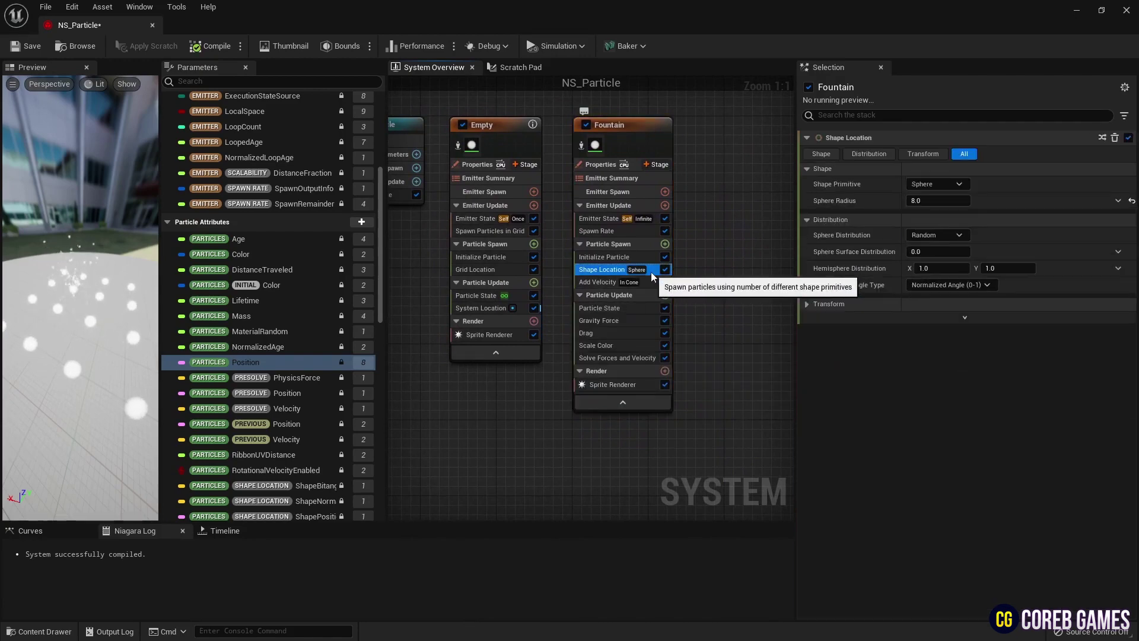
{"action": "key", "text": "Delete"}
{"action": "left_click", "coordinate": [650, 272]}
{"action": "key", "text": "Delete"}
{"action": "left_click", "coordinate": [637, 310]}
{"action": "key", "text": "Delete"}
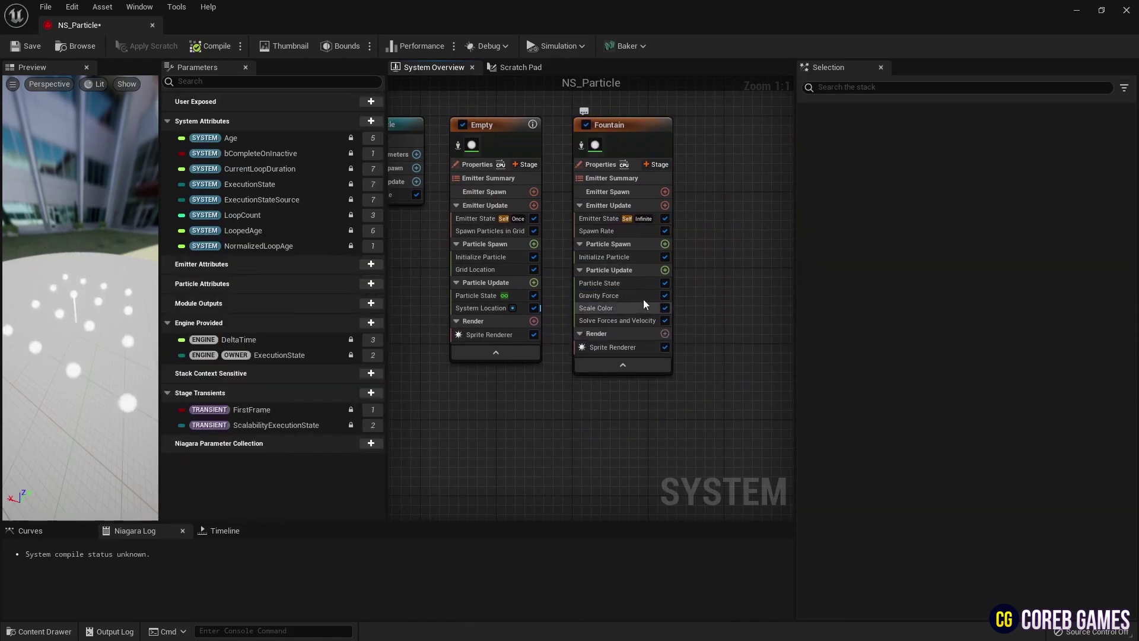
{"action": "left_click", "coordinate": [643, 296]}
{"action": "key", "text": "Delete"}
{"action": "left_click", "coordinate": [664, 272]}
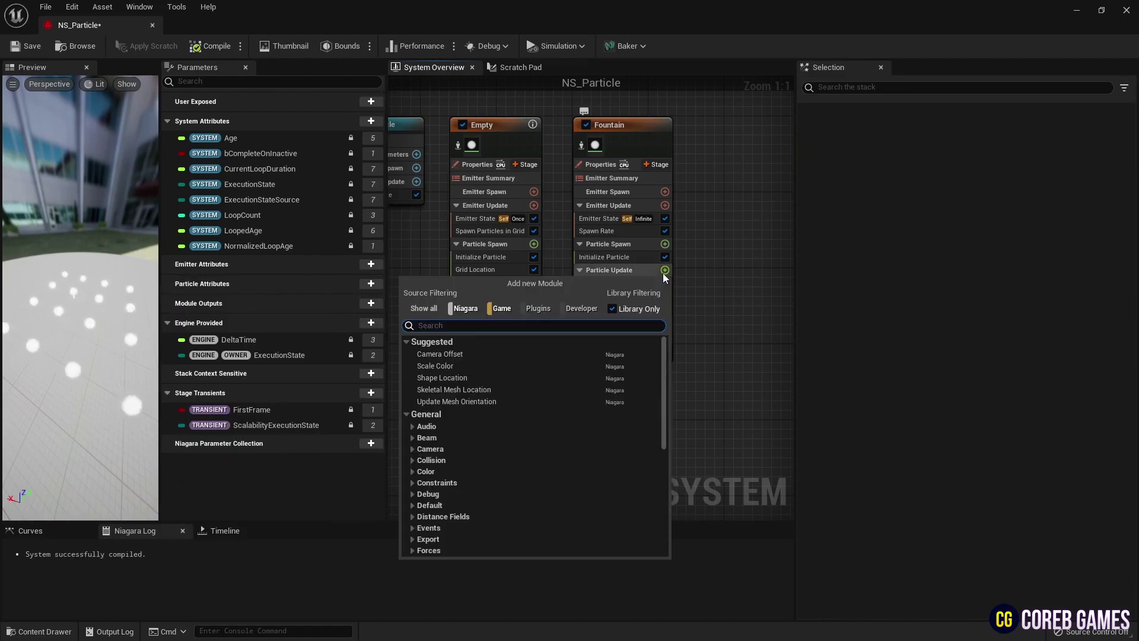
Add a new Scratch Pad module with a Particle Attribute Reader pin on Map Get.
{"action": "type", "text": "scr"}
{"action": "left_click", "coordinate": [550, 388]}
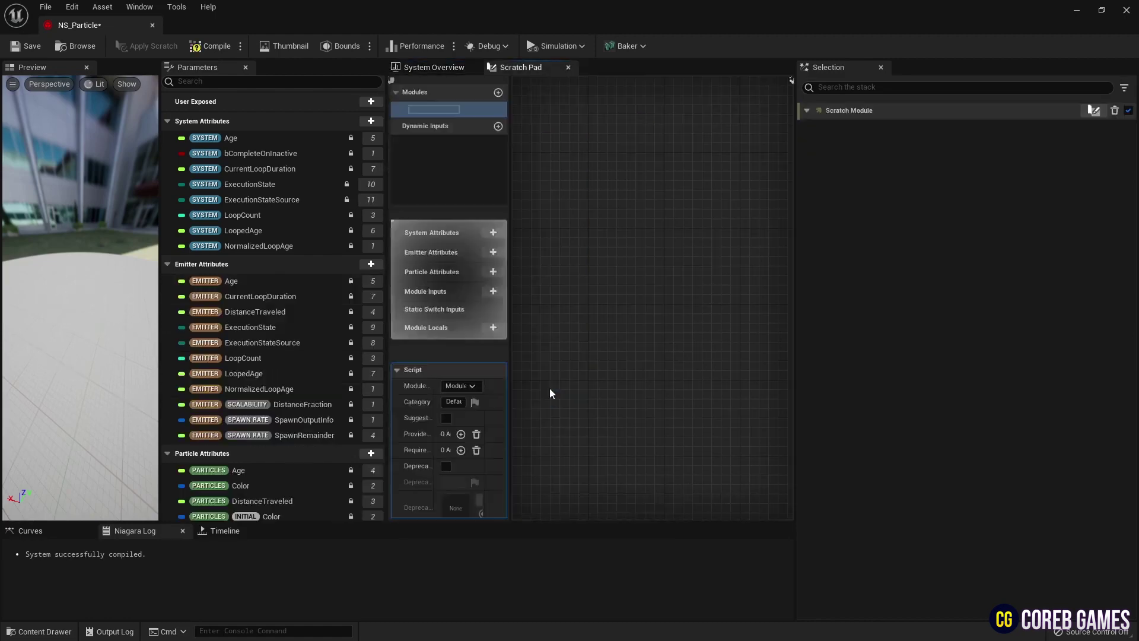
{"action": "scroll", "coordinate": [617, 304], "scroll_direction": "up", "scroll_amount": 3}
{"action": "left_click", "coordinate": [617, 304]}
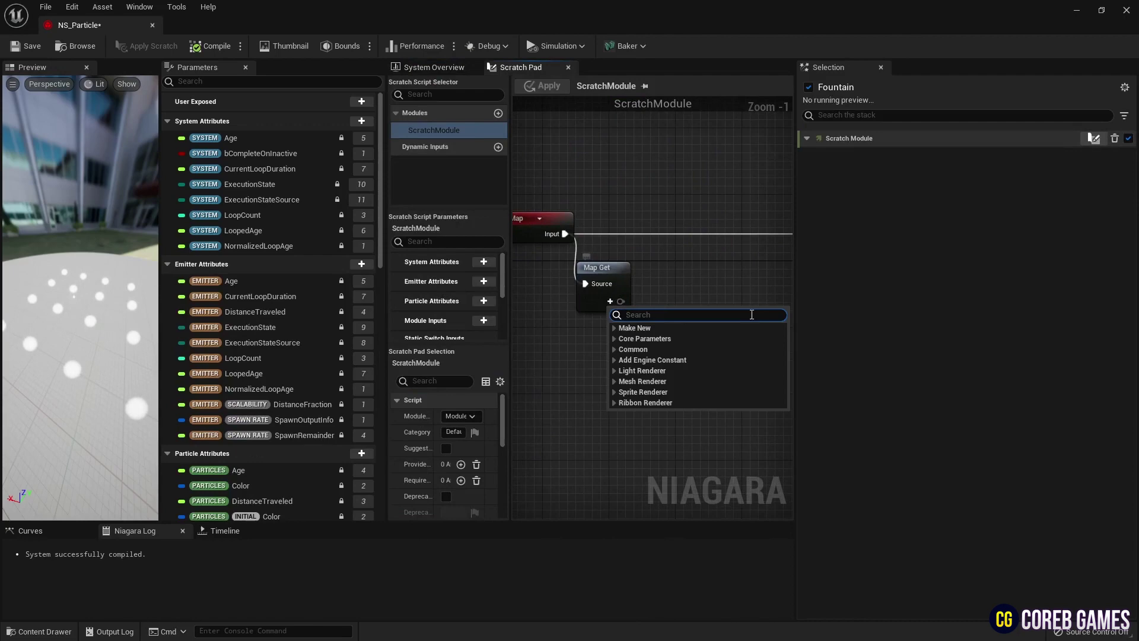
{"action": "type", "text": "par"}
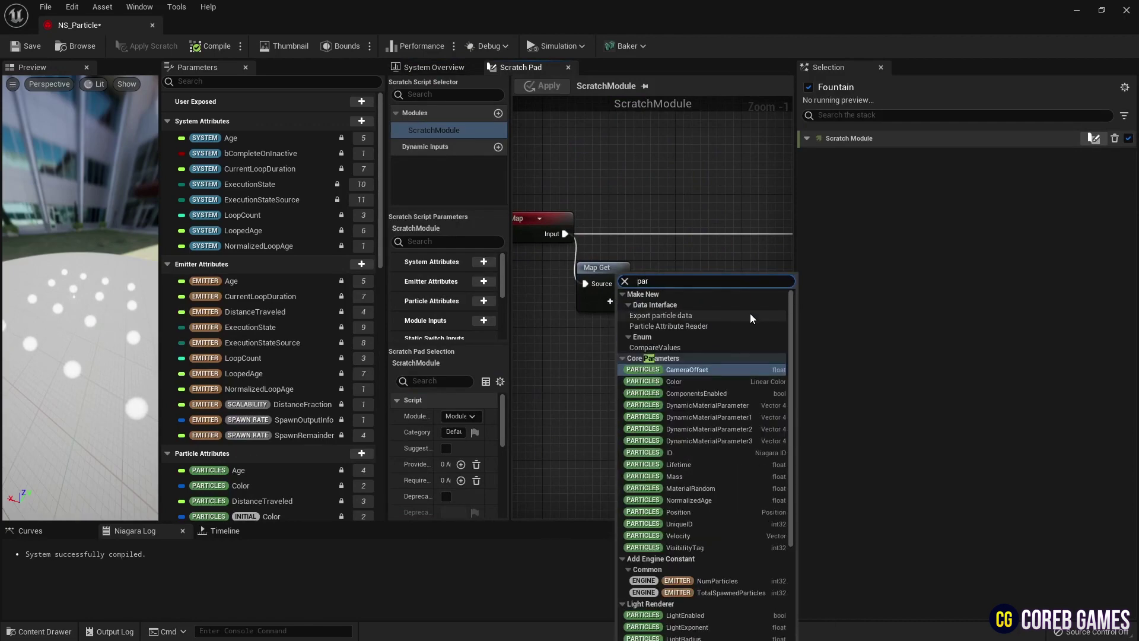
{"action": "left_click", "coordinate": [723, 326]}
Rearrange the reader nodes and wire a Get Vector by Index node from the reader.
{"action": "right_click_drag", "start_coordinate": [693, 351], "coordinate": [704, 331]}
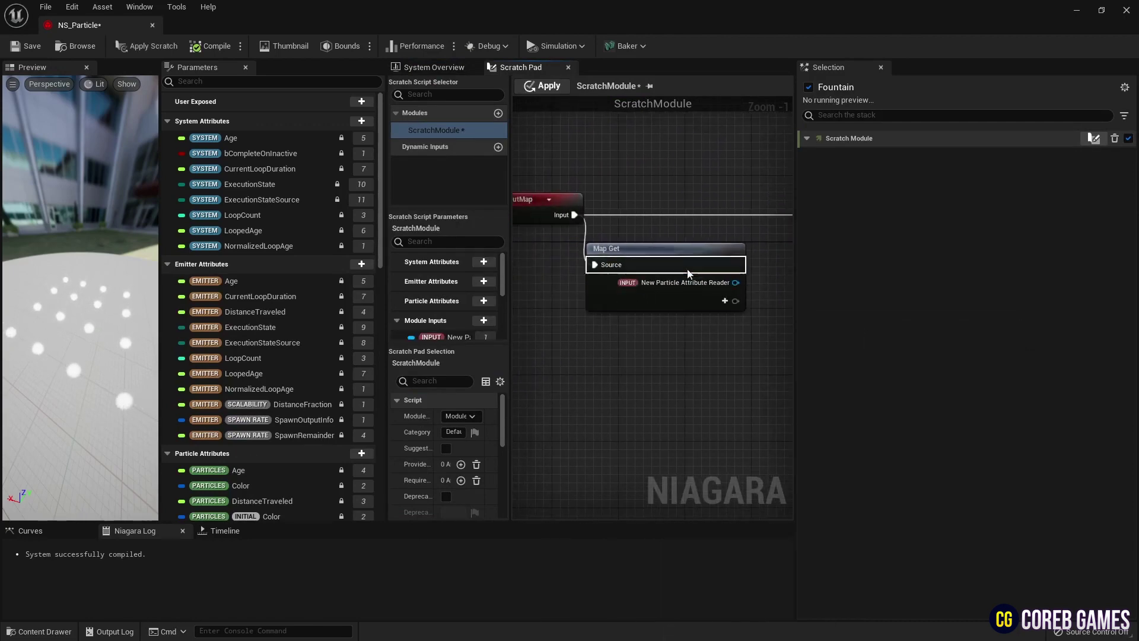
{"action": "scroll", "coordinate": [676, 267], "scroll_direction": "down", "scroll_amount": 2}
{"action": "left_click_drag", "start_coordinate": [664, 202], "coordinate": [580, 258]}
{"action": "left_click_drag", "start_coordinate": [655, 259], "coordinate": [554, 258]}
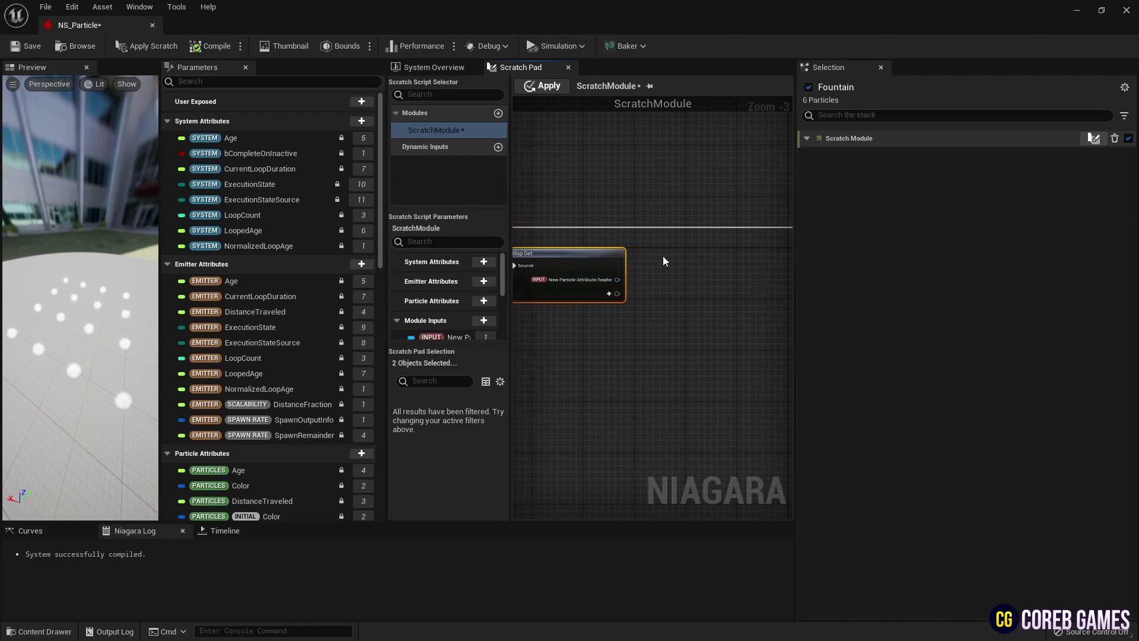
{"action": "left_click", "coordinate": [665, 256]}
{"action": "right_click_drag", "start_coordinate": [664, 256], "coordinate": [624, 259]}
{"action": "left_click_drag", "start_coordinate": [578, 281], "coordinate": [625, 282]}
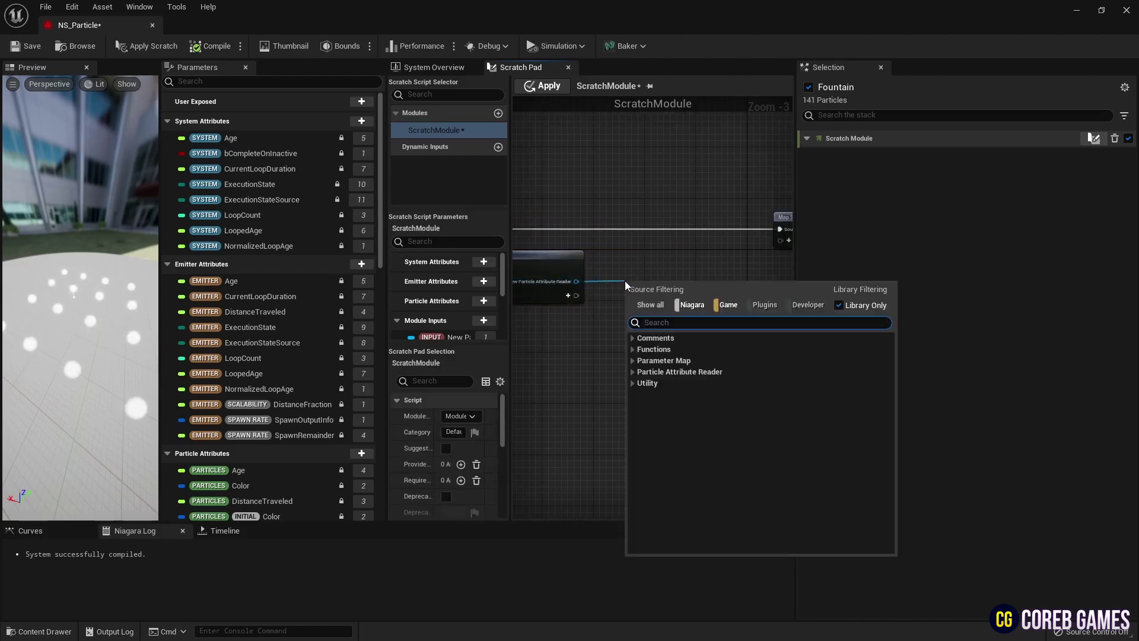
{"action": "type", "text": "vec"}
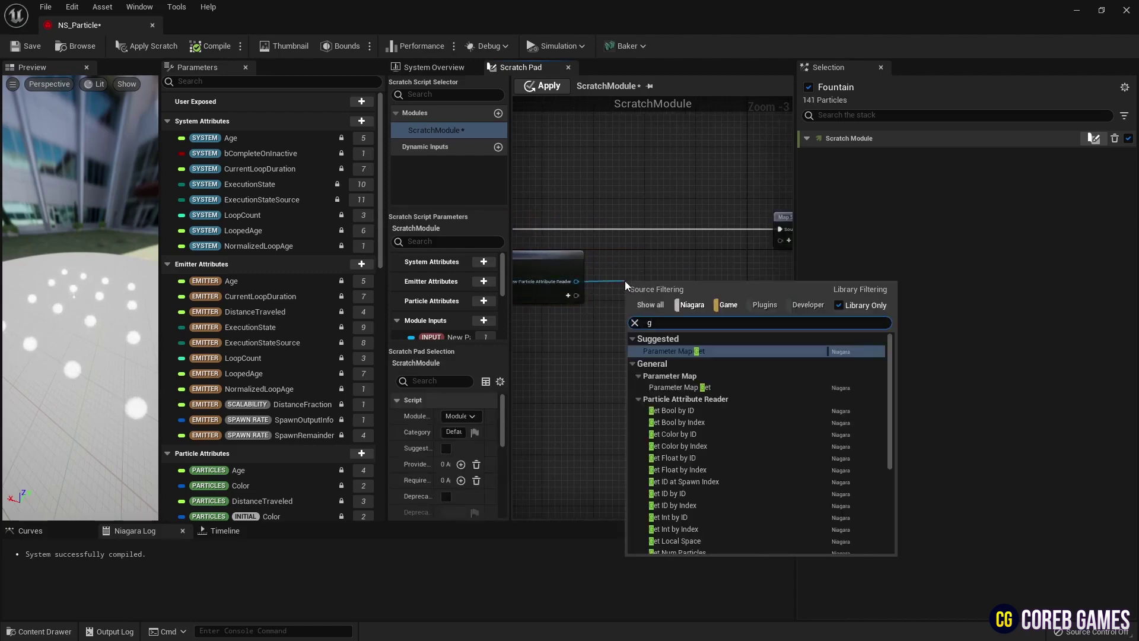
{"action": "left_click", "coordinate": [683, 408]}
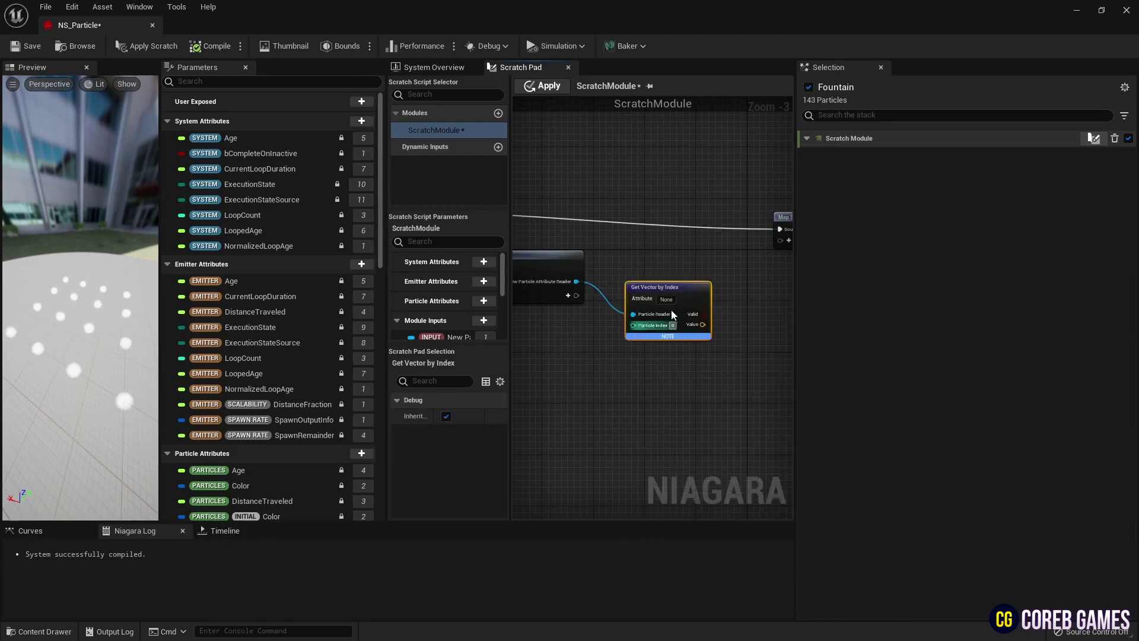
Set the node's Attribute to Position and expose Particle Index as a module input.
{"action": "left_click", "coordinate": [649, 293]}
{"action": "type", "text": "Position"}
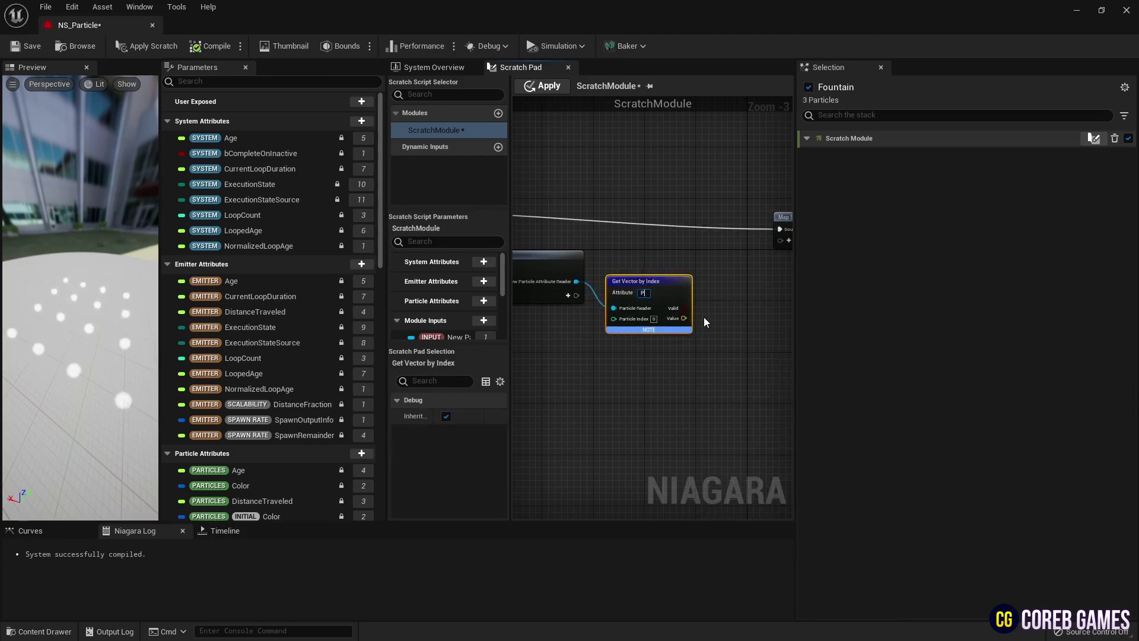
{"action": "key", "text": "Return"}
{"action": "scroll", "coordinate": [652, 329], "scroll_direction": "up", "scroll_amount": 1}
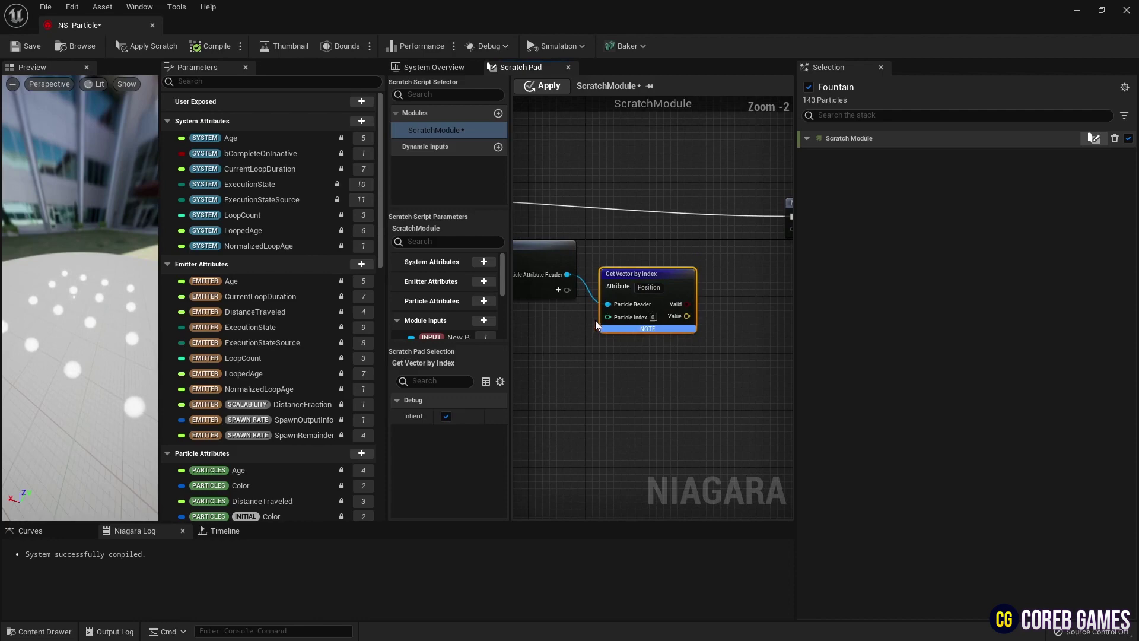
{"action": "left_click_drag", "start_coordinate": [575, 295], "coordinate": [566, 290]}
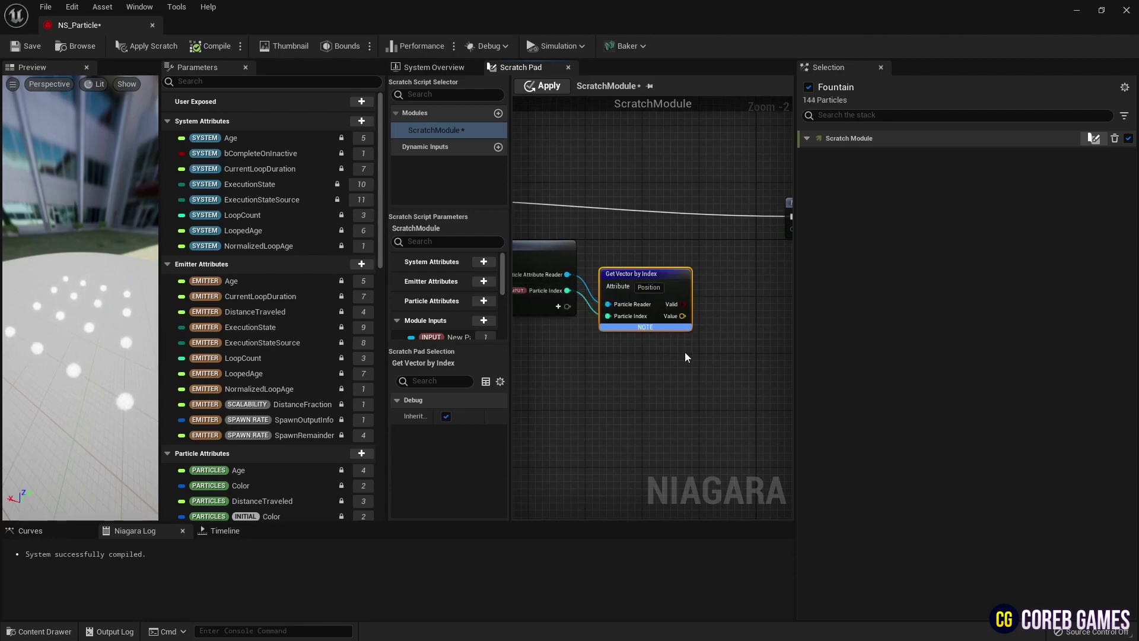
{"action": "right_click_drag", "start_coordinate": [685, 357], "coordinate": [575, 329]}
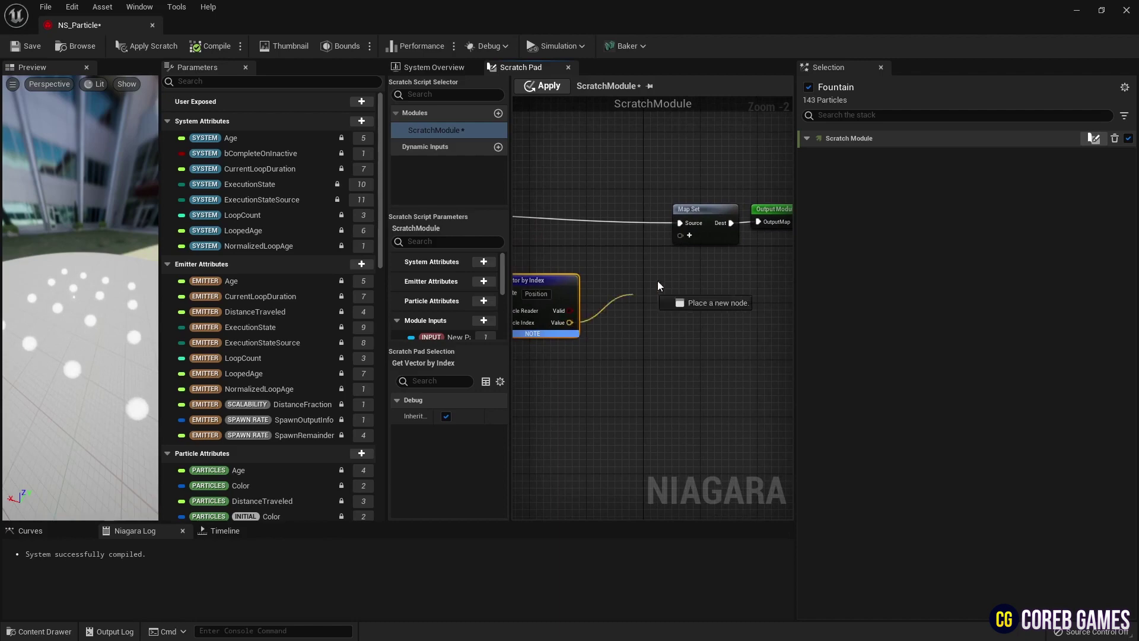
Wire the Position value into Map Set as a PARTICLES attribute named 'PAR Vector'.
{"action": "left_click_drag", "start_coordinate": [657, 286], "coordinate": [648, 217]}
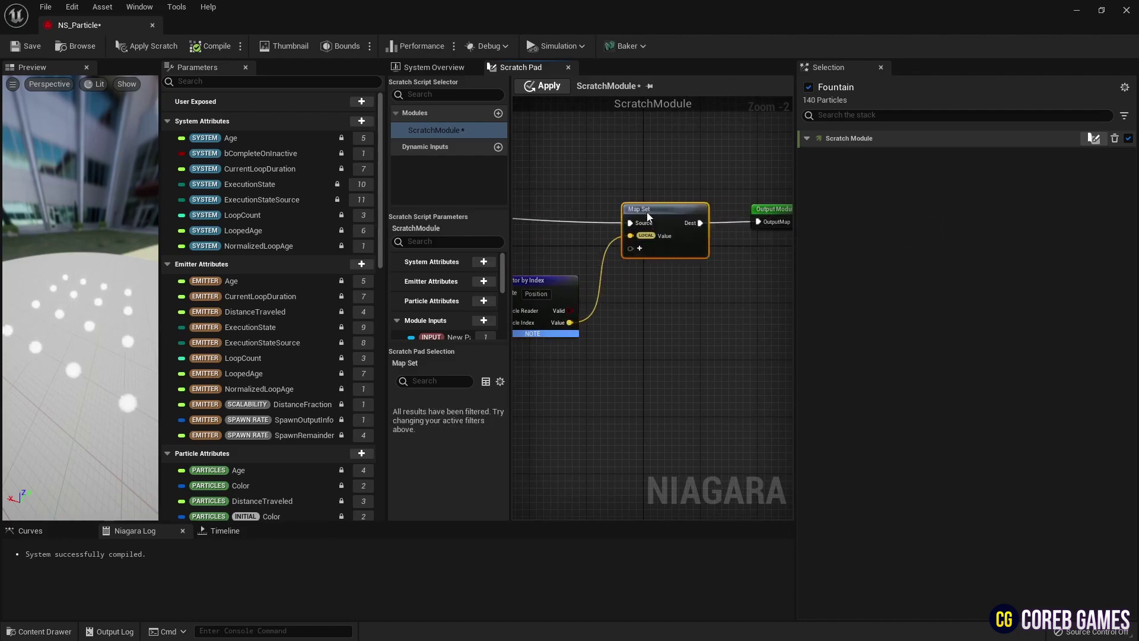
{"action": "right_click", "coordinate": [653, 238]}
{"action": "mouse_move", "coordinate": [735, 408]}
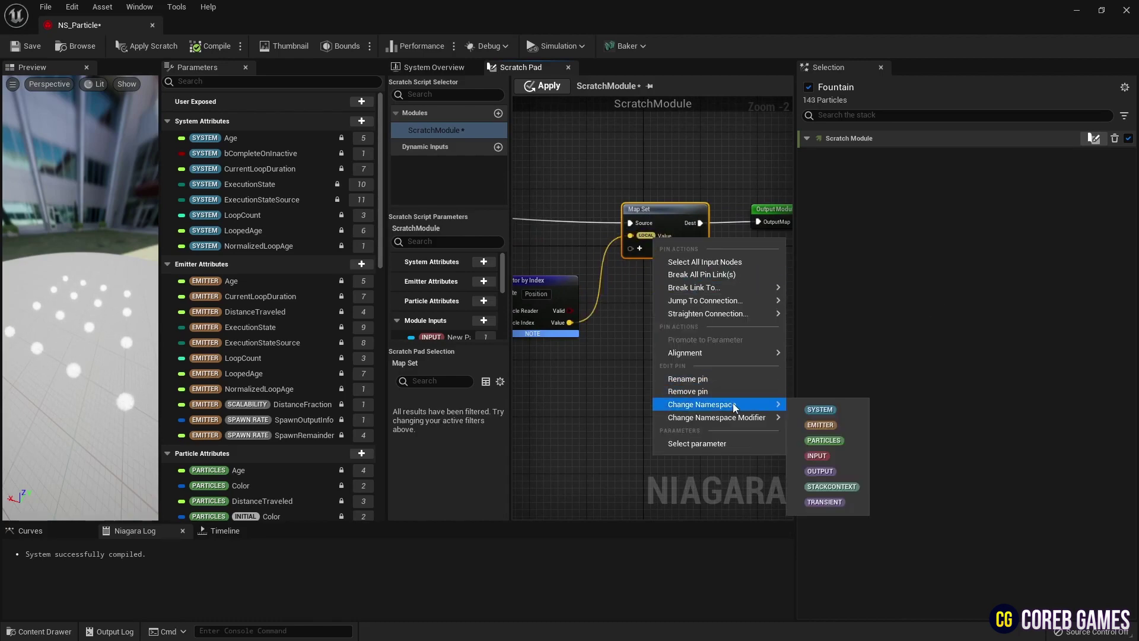
{"action": "left_click", "coordinate": [828, 440]}
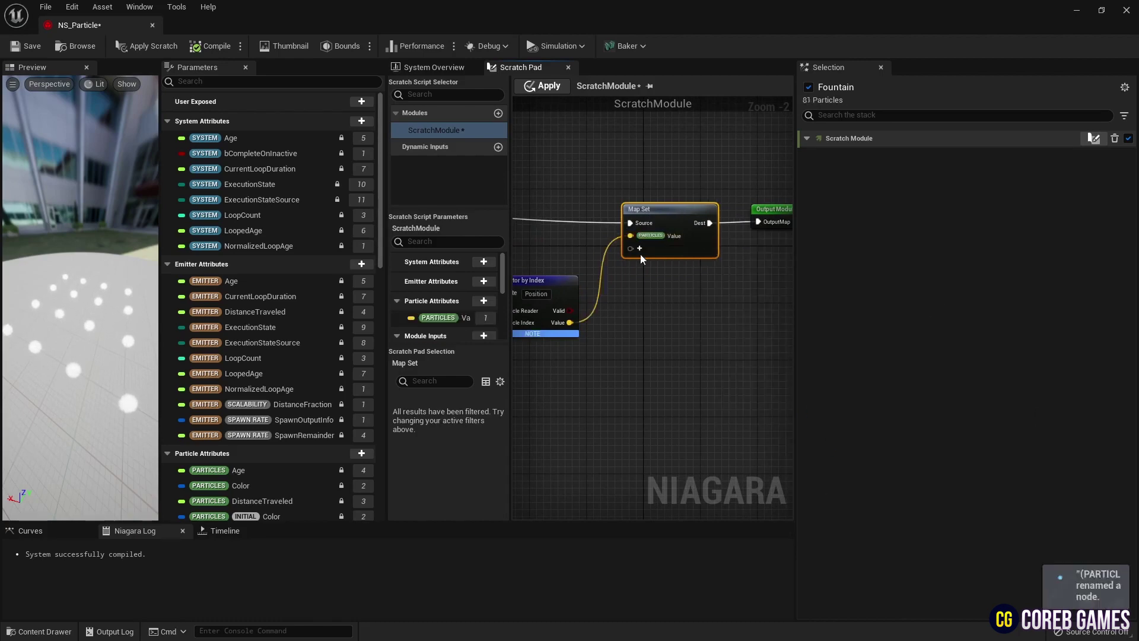
{"action": "right_click", "coordinate": [661, 235]}
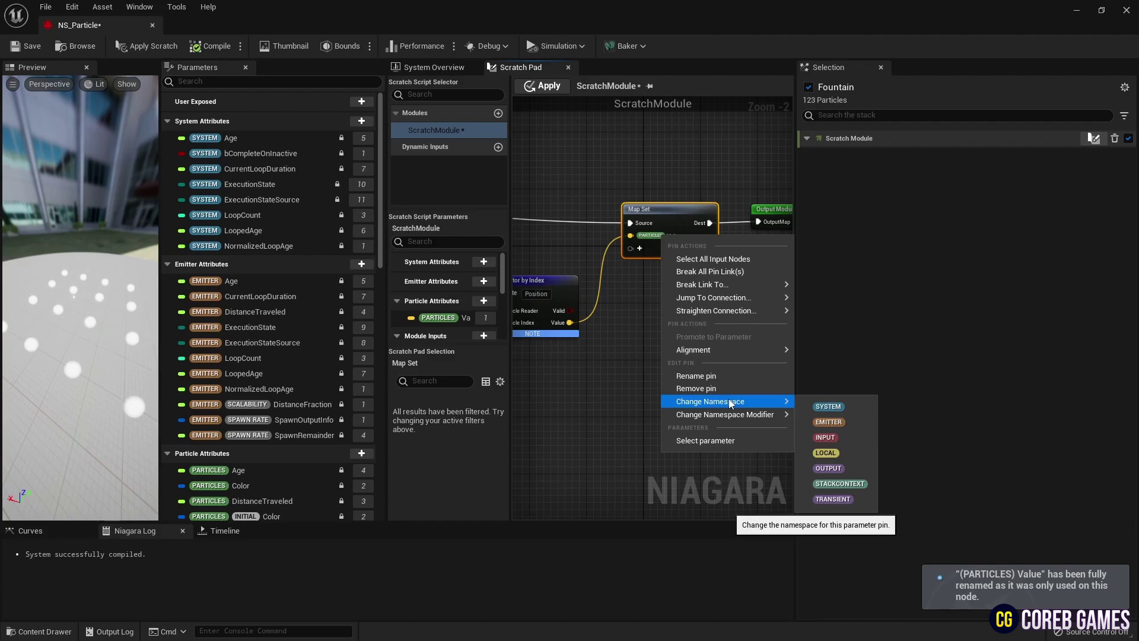
{"action": "left_click", "coordinate": [714, 375]}
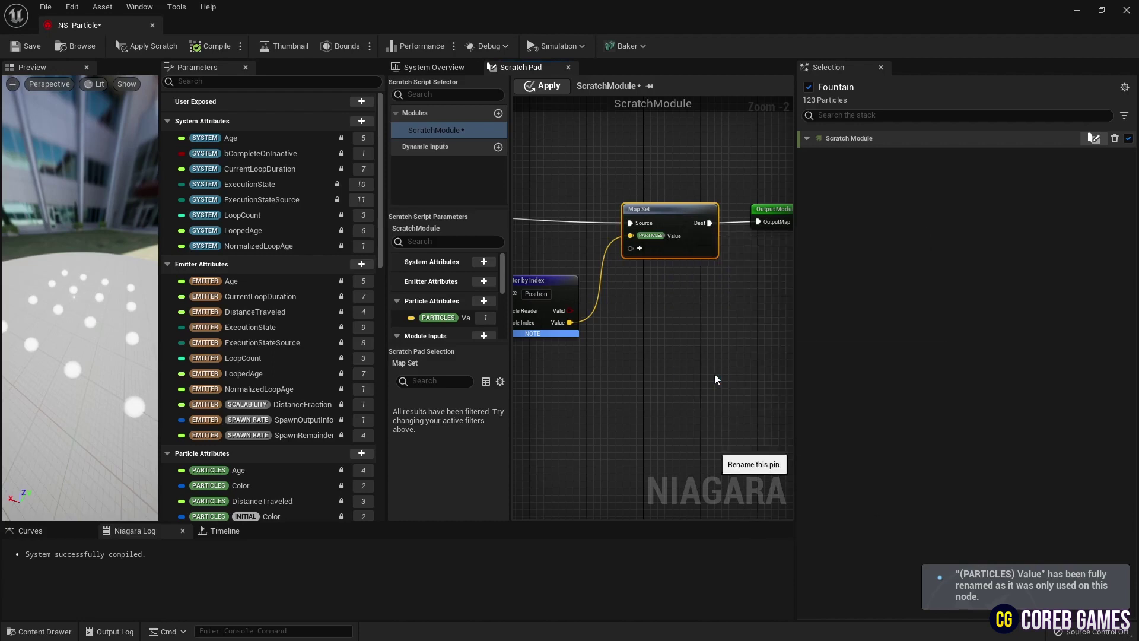
{"action": "type", "text": "PA"}
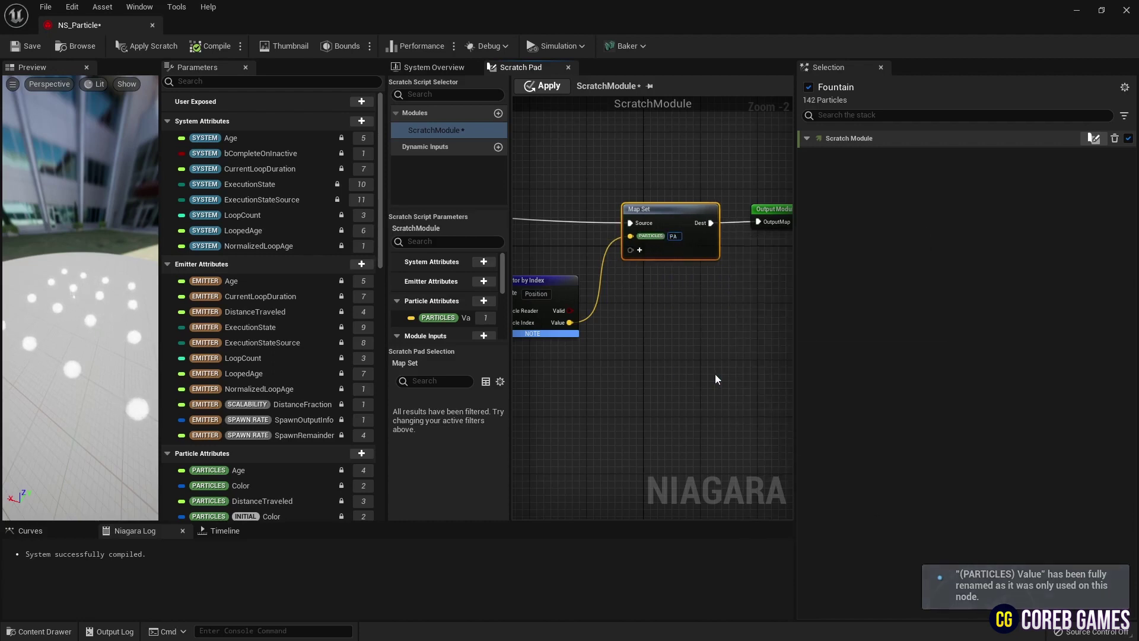
{"action": "type", "text": "R Vector"}
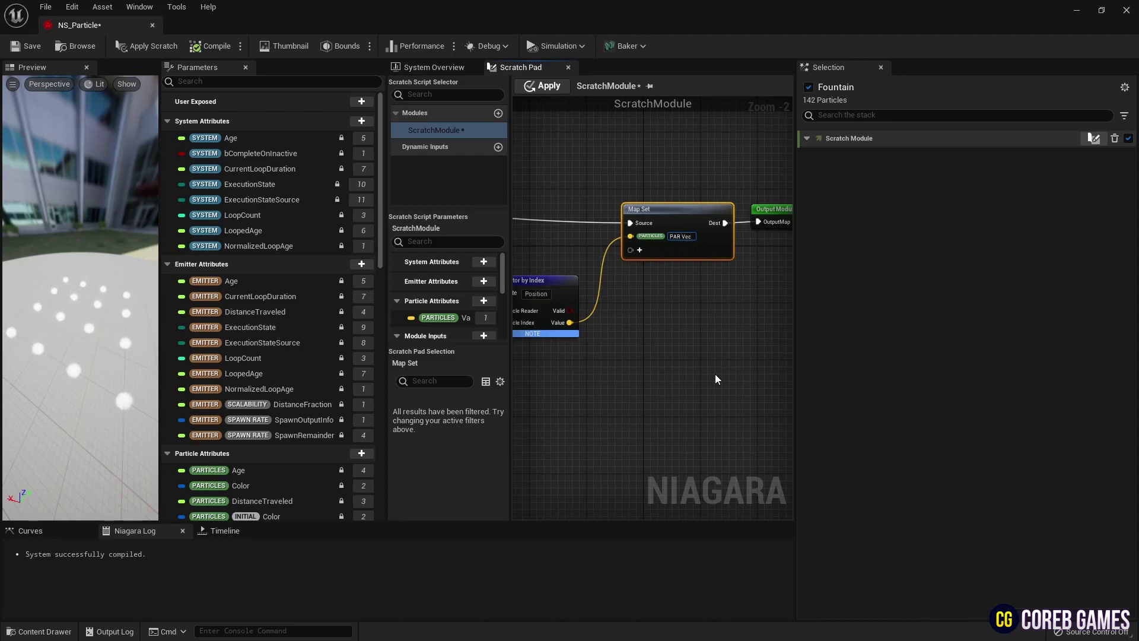
{"action": "key", "text": "Return"}
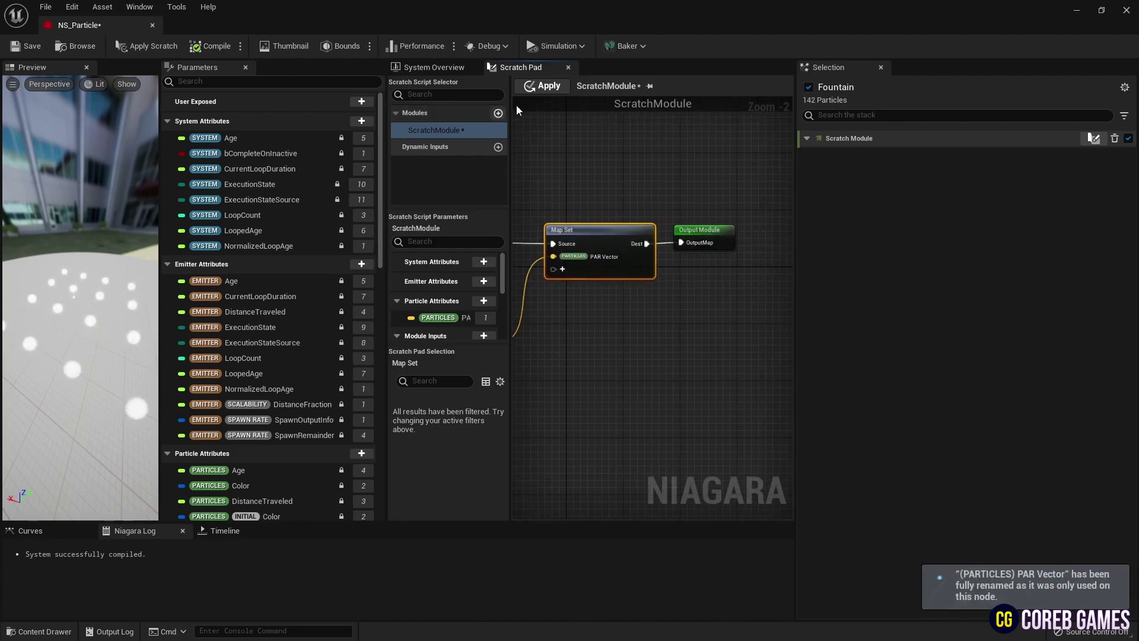
Apply the scratch module and rename the Empty emitter to 'Location' in System Overview.
{"action": "left_click", "coordinate": [541, 86]}
{"action": "left_click", "coordinate": [431, 67]}
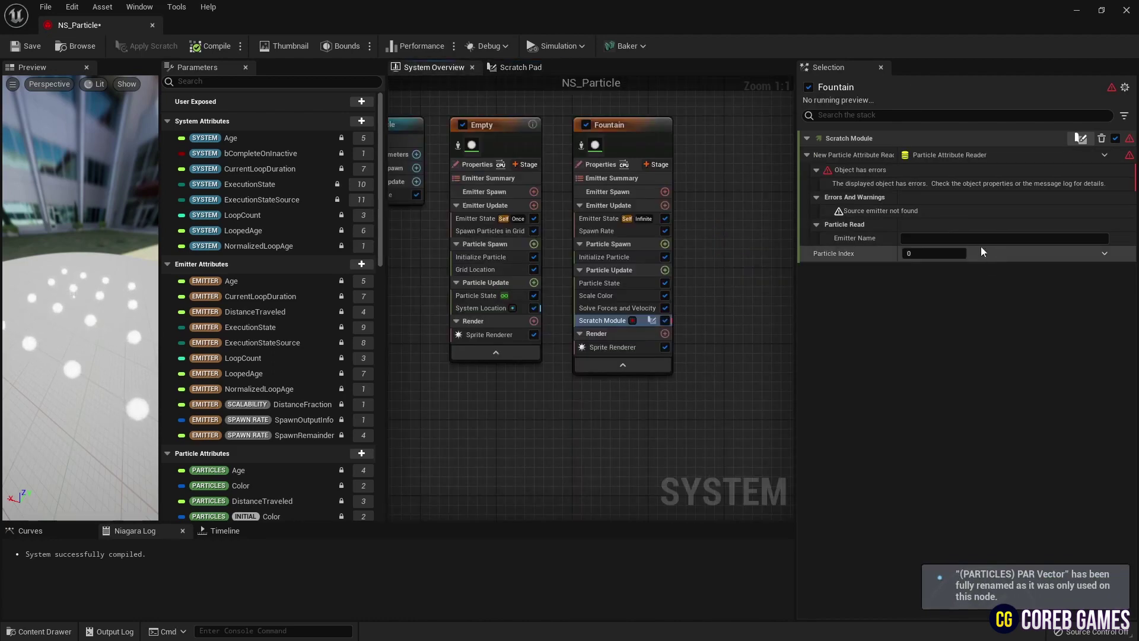
{"action": "right_click", "coordinate": [495, 124]}
{"action": "left_click", "coordinate": [488, 130]}
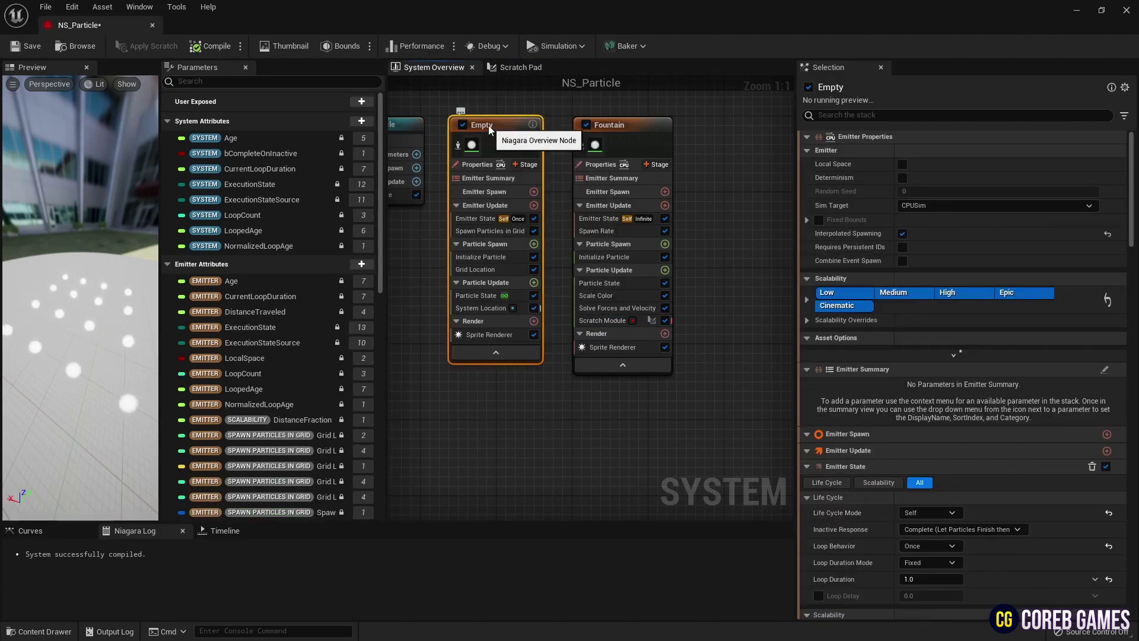
{"action": "right_click_drag", "start_coordinate": [486, 129], "coordinate": [505, 176]}
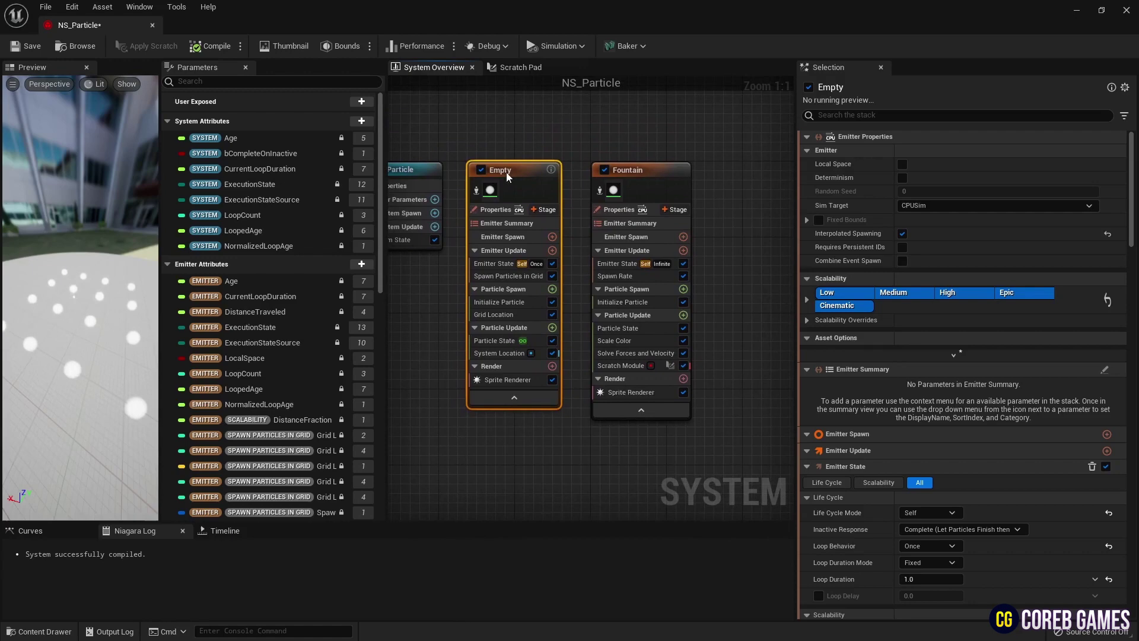
{"action": "double_click", "coordinate": [506, 171]}
{"action": "type", "text": "Locati"}
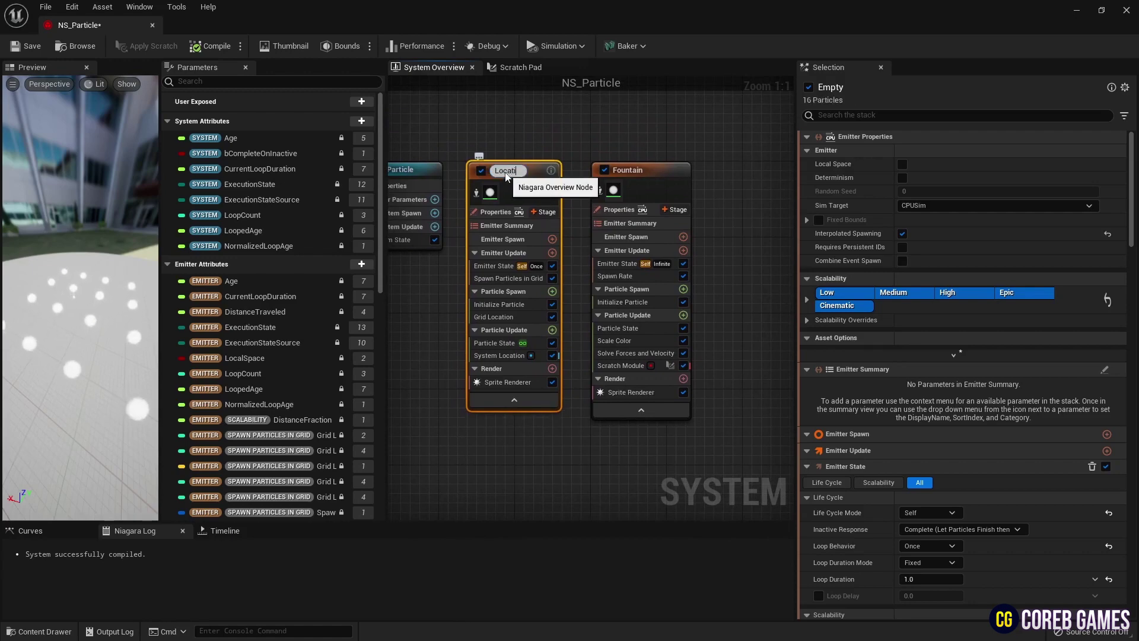
{"action": "type", "text": "on"}
{"action": "key", "text": "Return"}
Set the scratch module's Emitter Name to Location and Particle Index to Random Range Int 0–15.
{"action": "left_click", "coordinate": [621, 366]}
{"action": "left_click", "coordinate": [971, 238]}
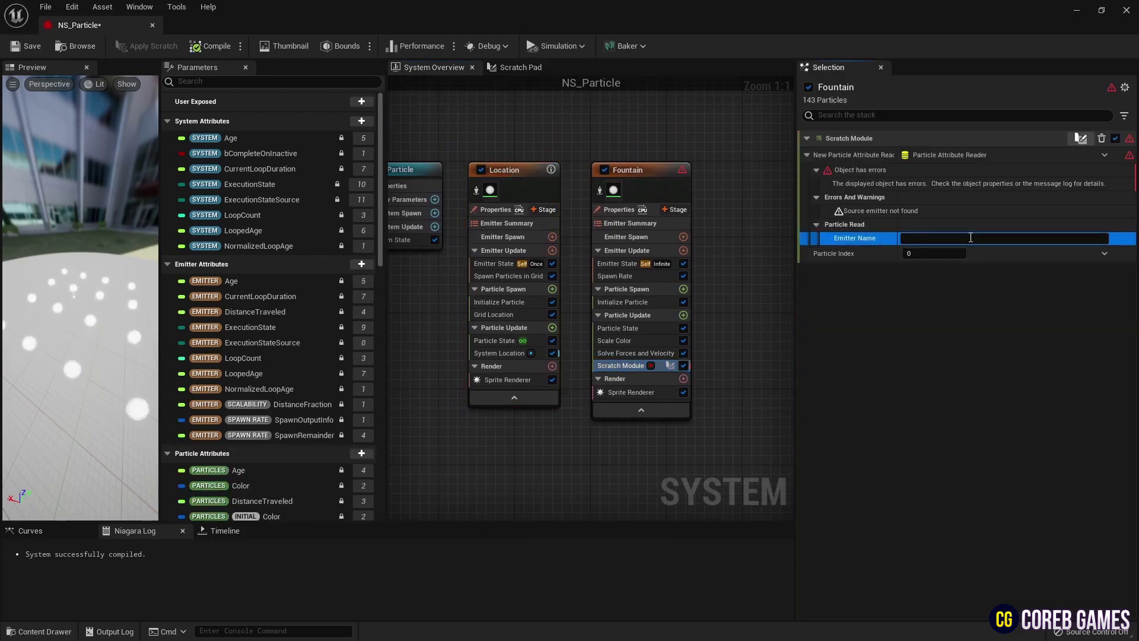
{"action": "type", "text": "Location"}
{"action": "key", "text": "Return"}
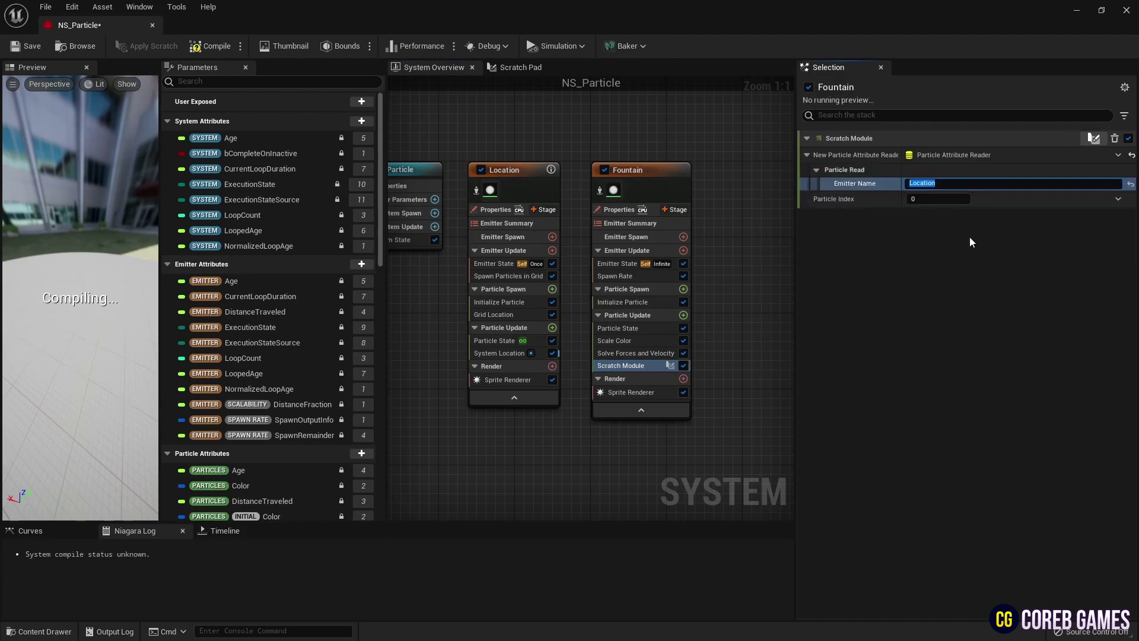
{"action": "left_click", "coordinate": [1118, 199]}
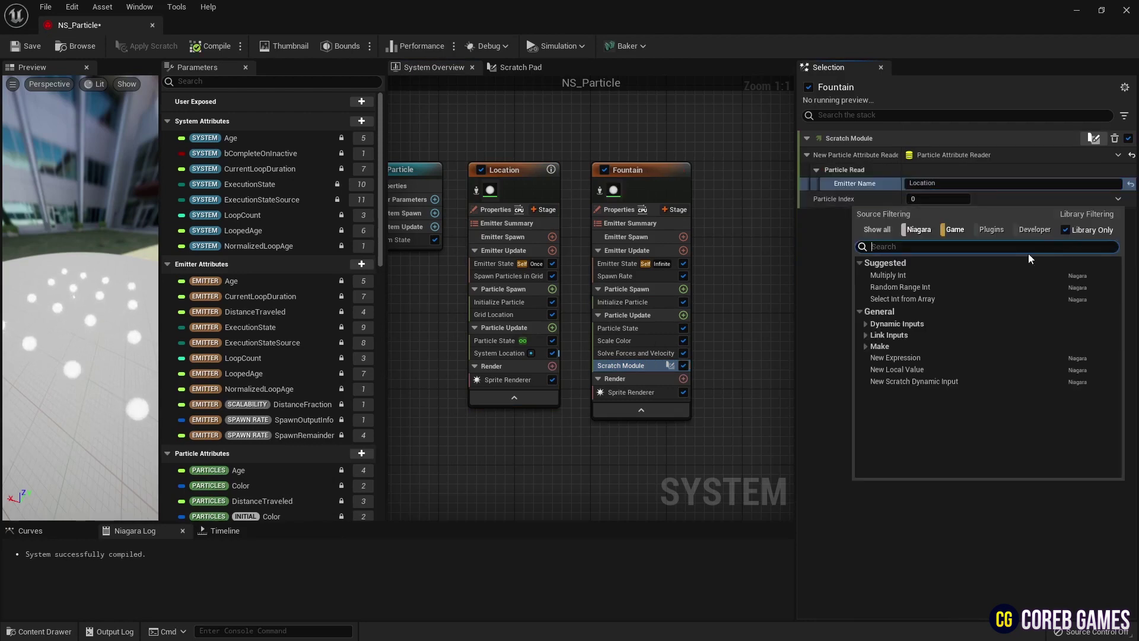
{"action": "left_click", "coordinate": [973, 287]}
{"action": "left_click", "coordinate": [949, 231]}
{"action": "type", "text": "15"}
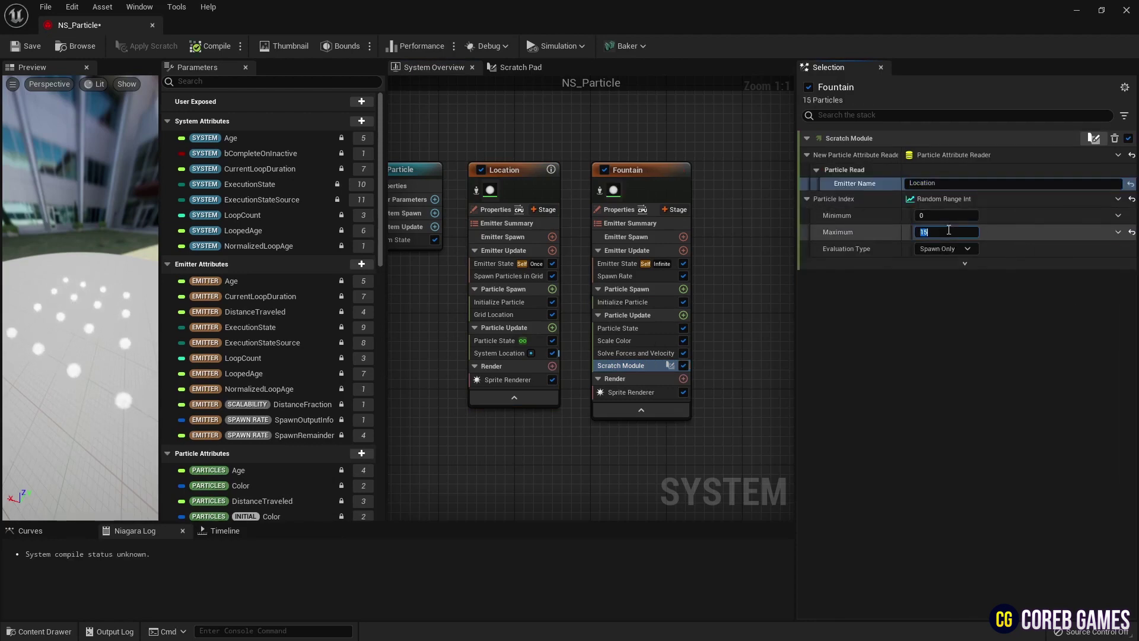
{"action": "key", "text": "Return"}
{"action": "mouse_move", "coordinate": [94, 313]}
{"action": "left_mouse_down"}
{"action": "mouse_move", "coordinate": [107, 313]}
{"action": "mouse_move", "coordinate": [101, 303]}
{"action": "mouse_move", "coordinate": [94, 313]}
{"action": "left_mouse_up"}
{"action": "scroll", "coordinate": [84, 301], "scroll_direction": "up", "scroll_amount": 3}
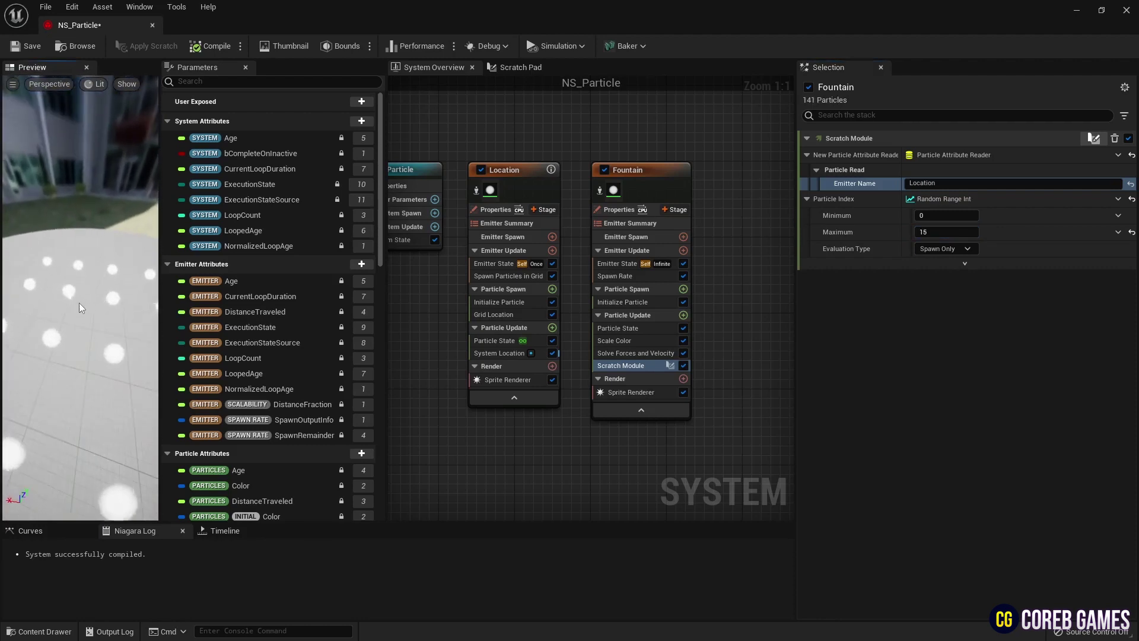
{"action": "left_click_drag", "start_coordinate": [65, 308], "coordinate": [106, 344]}
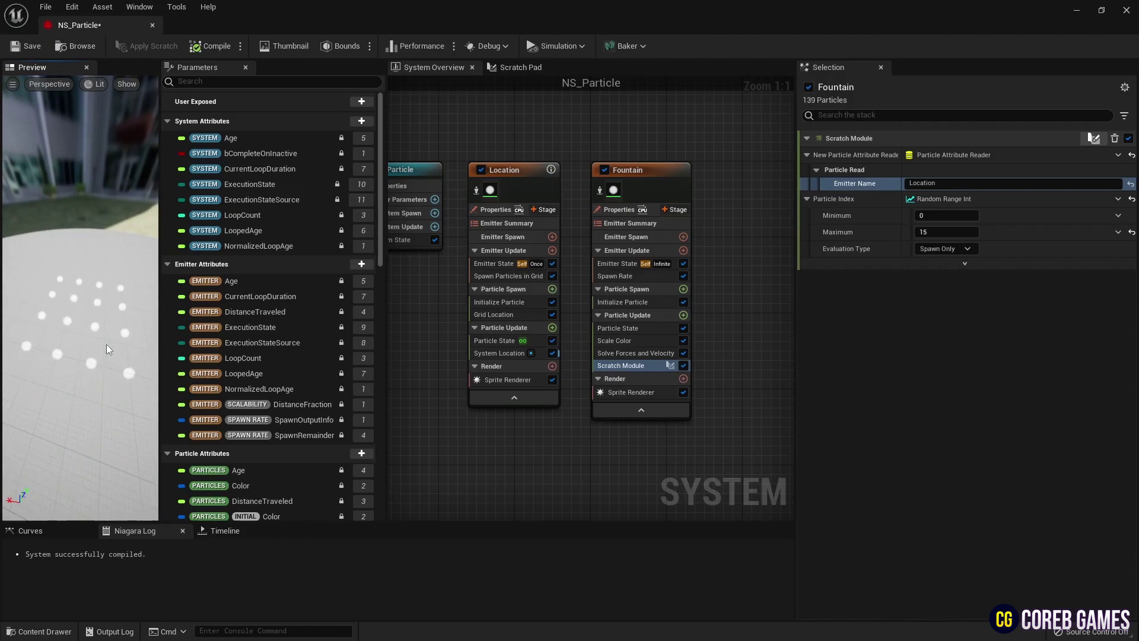
Set the Location emitter's Grid Location offset X to 0.5.
{"action": "left_click", "coordinate": [522, 314]}
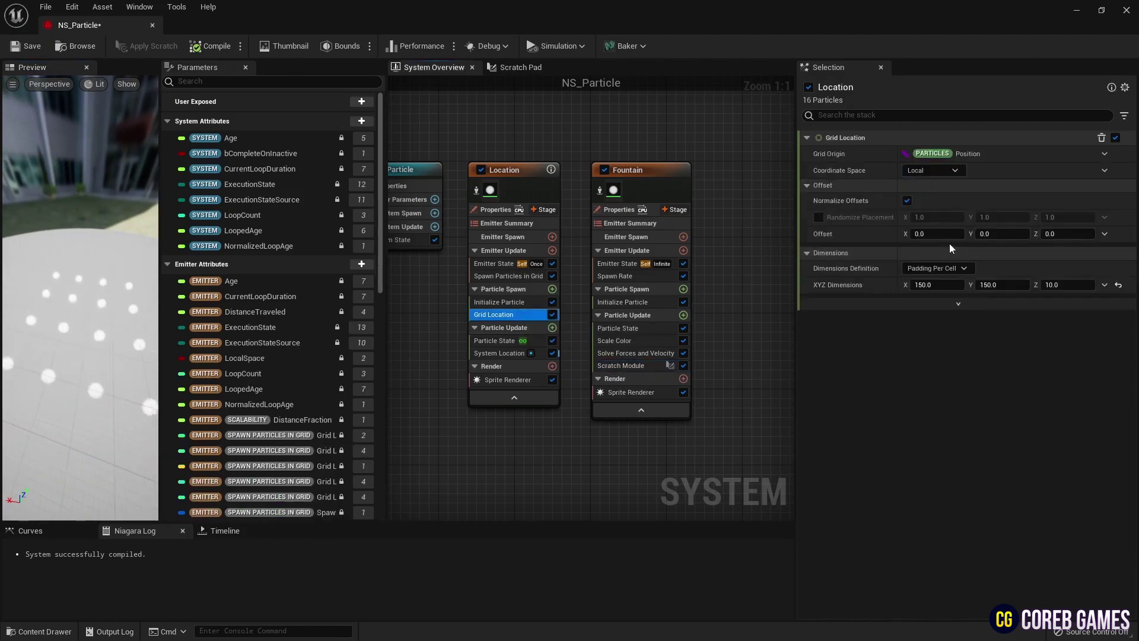
{"action": "left_click", "coordinate": [950, 237]}
{"action": "type", "text": "0.5"}
{"action": "key", "text": "Tab"}
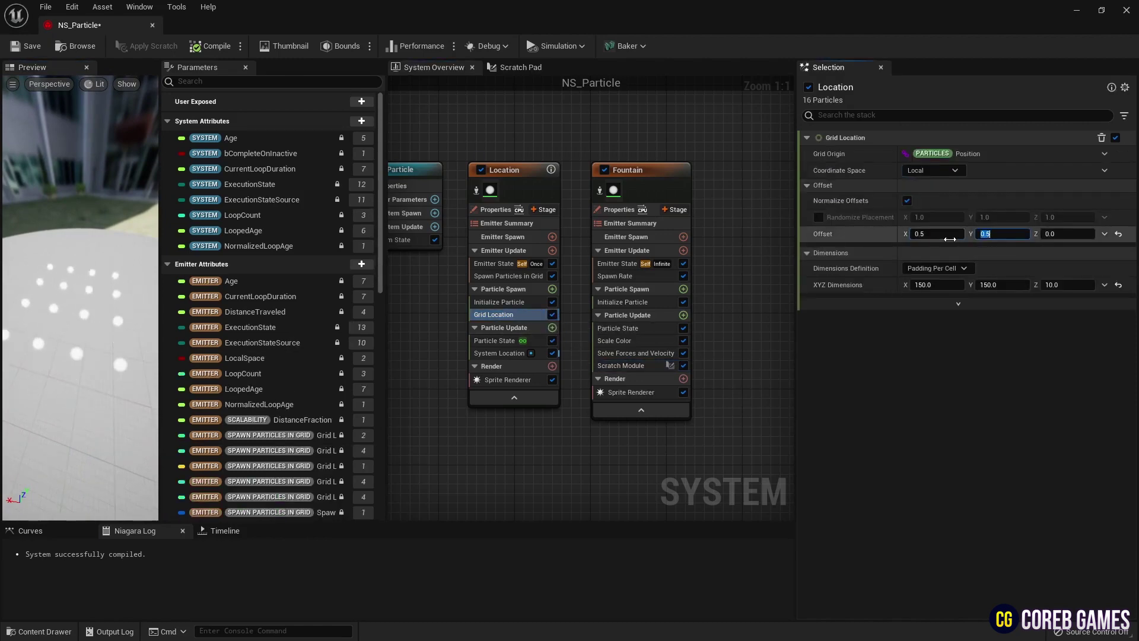
{"action": "left_click_drag", "start_coordinate": [71, 301], "coordinate": [73, 327]}
Set Sim Target to GPUCompute Sim for both the Location and Fountain emitters.
{"action": "left_click", "coordinate": [495, 210]}
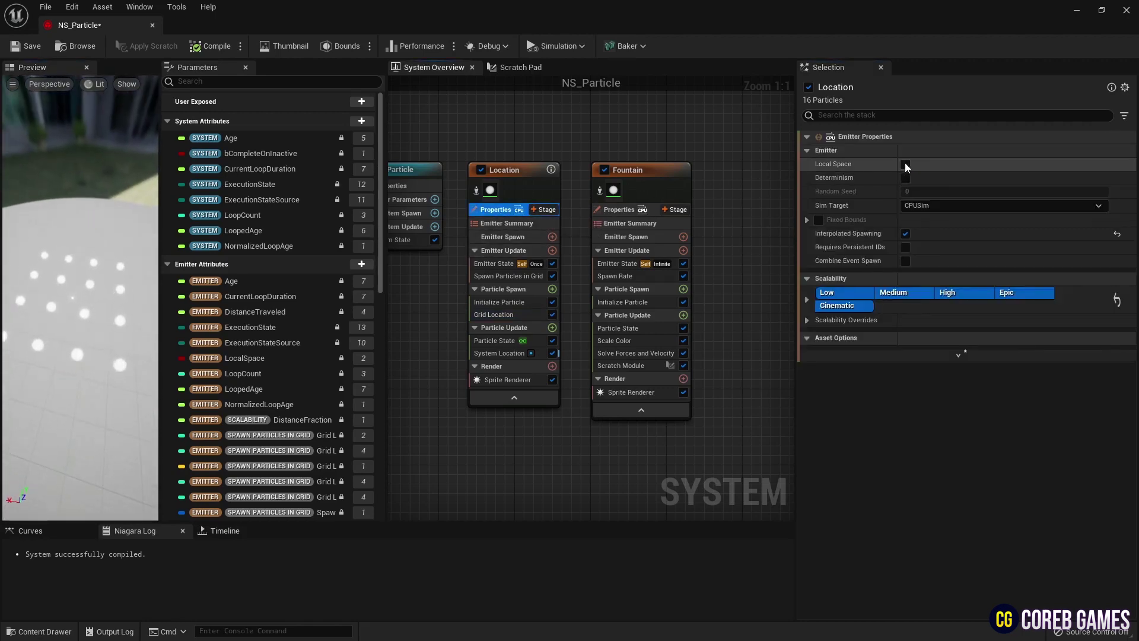
{"action": "left_click", "coordinate": [908, 206]}
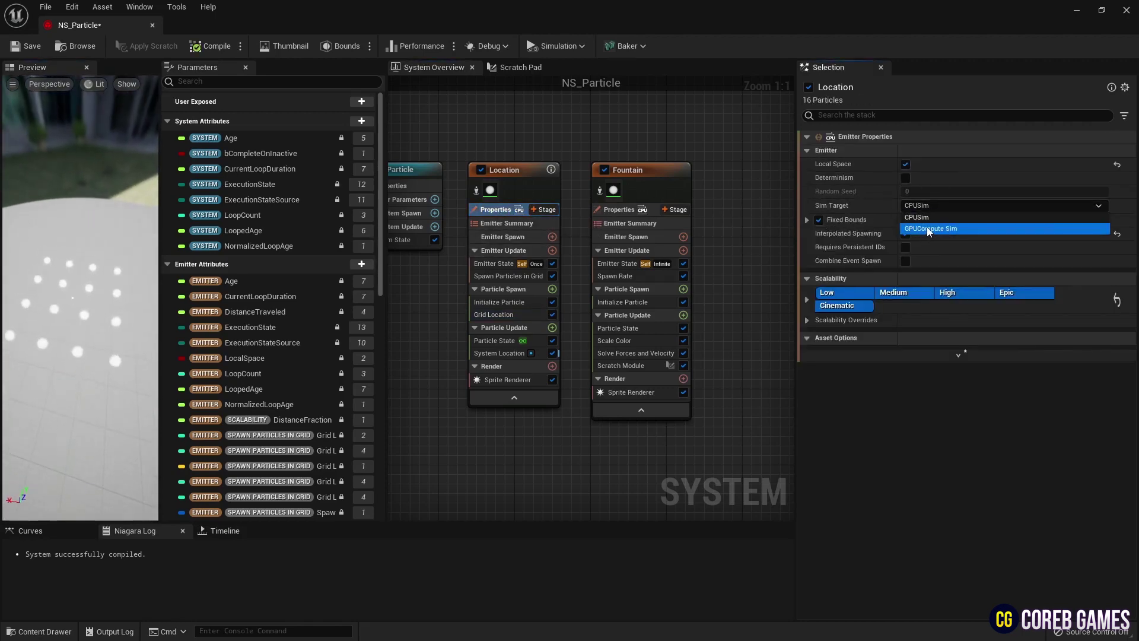
{"action": "left_click", "coordinate": [930, 227]}
{"action": "left_click", "coordinate": [626, 209]}
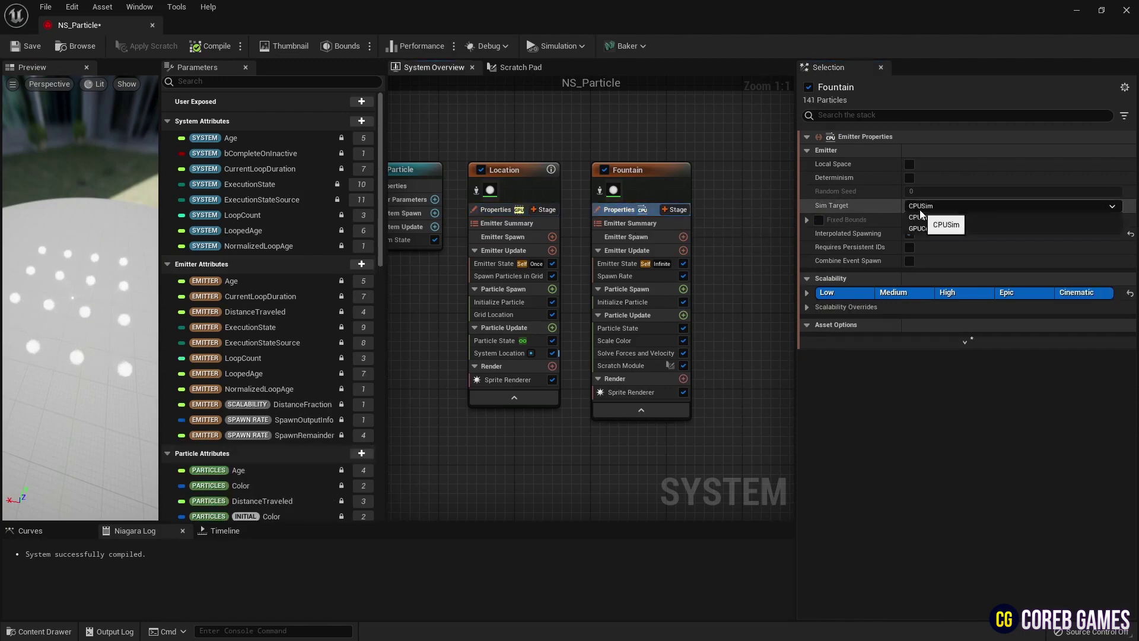
{"action": "left_click", "coordinate": [925, 205]}
{"action": "left_click", "coordinate": [930, 228]}
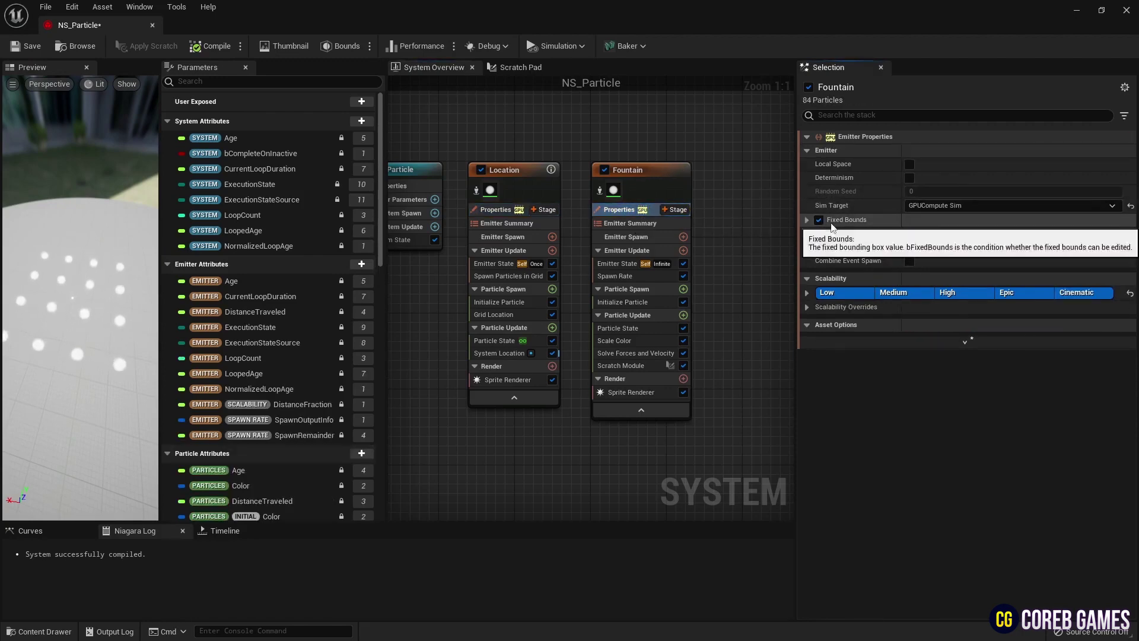
Raise Fountain's Spawn Rate to 50000 and move its Scratch Module above Solve Forces.
{"action": "left_click", "coordinate": [615, 276]}
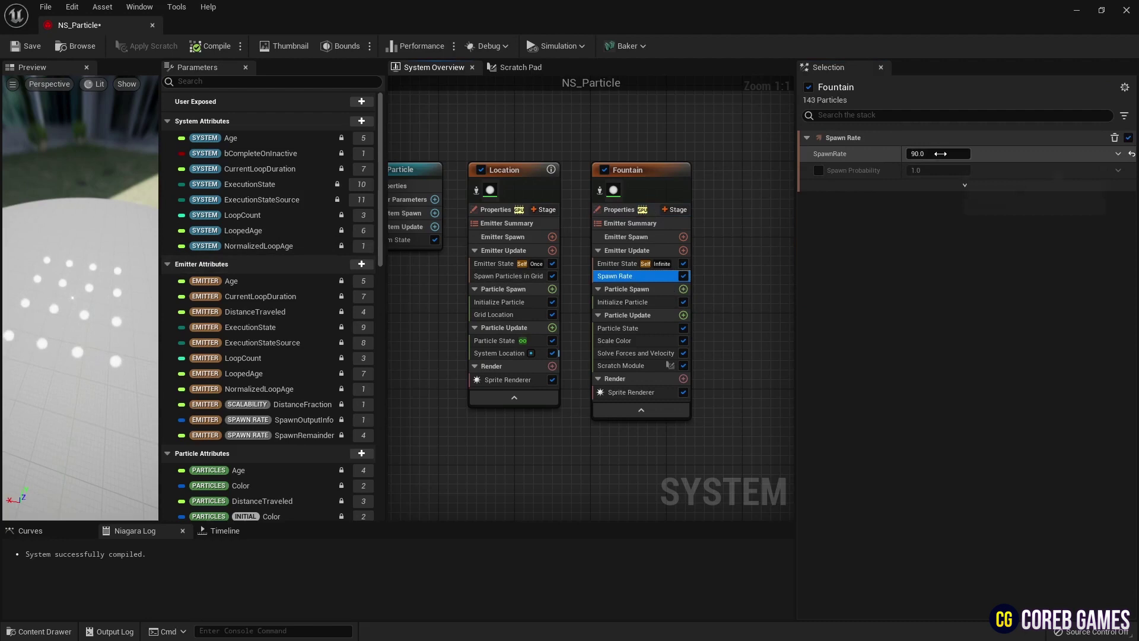
{"action": "left_click", "coordinate": [943, 154]}
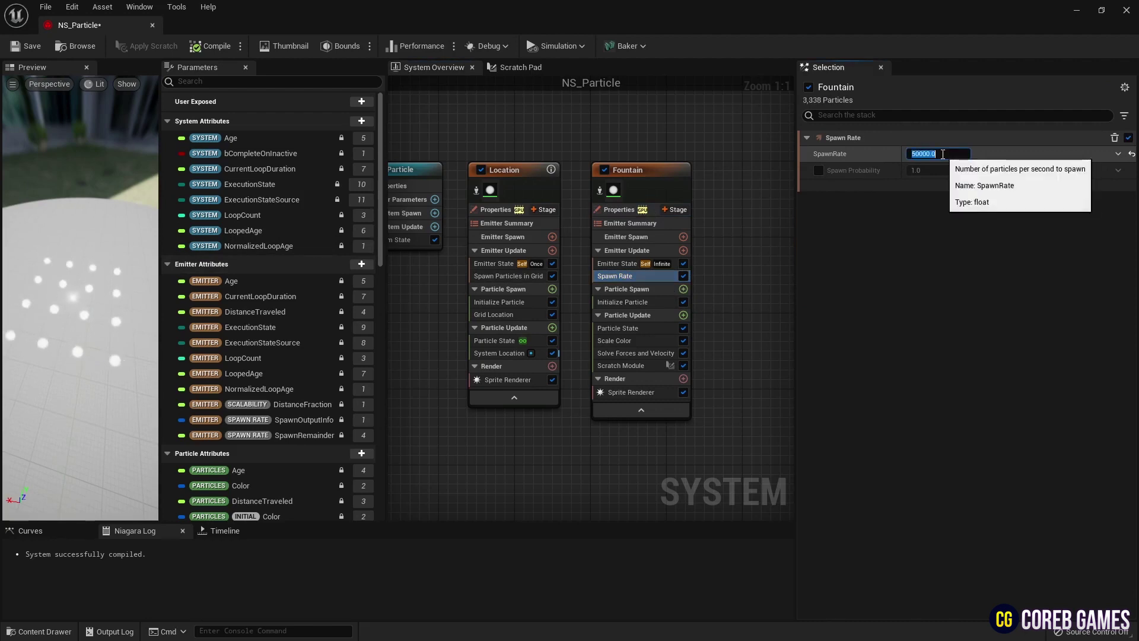
{"action": "key", "text": "Return"}
{"action": "left_click", "coordinate": [641, 365]}
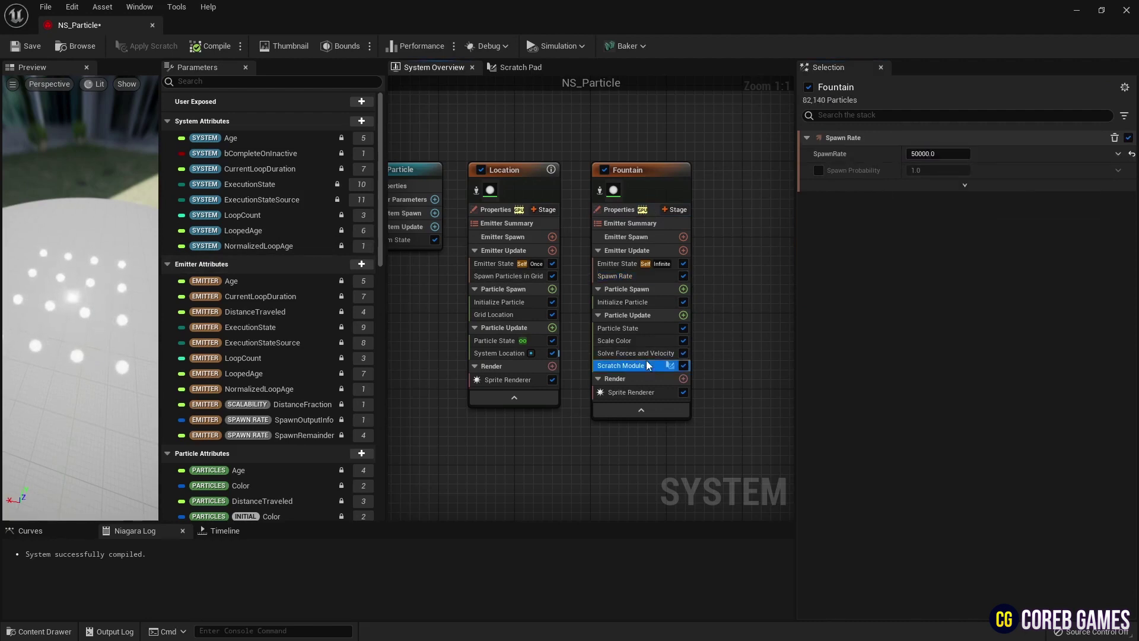
{"action": "left_click_drag", "start_coordinate": [651, 347], "coordinate": [653, 347]}
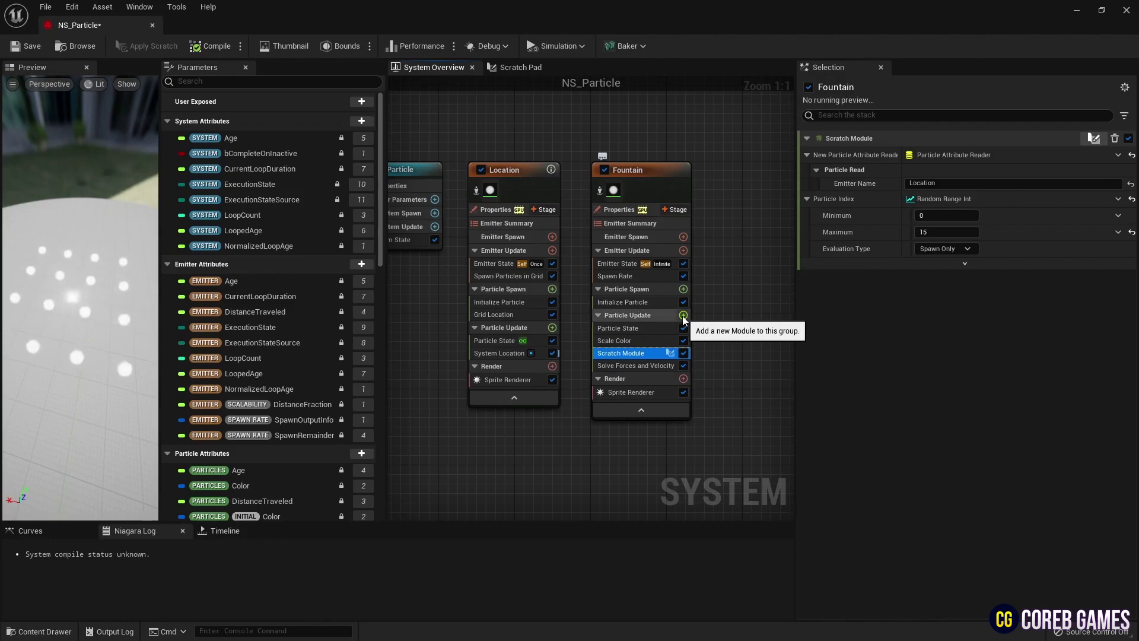
Add Point Attraction Force to Fountain with strength 50 and radius 10000.
{"action": "left_click", "coordinate": [683, 315]}
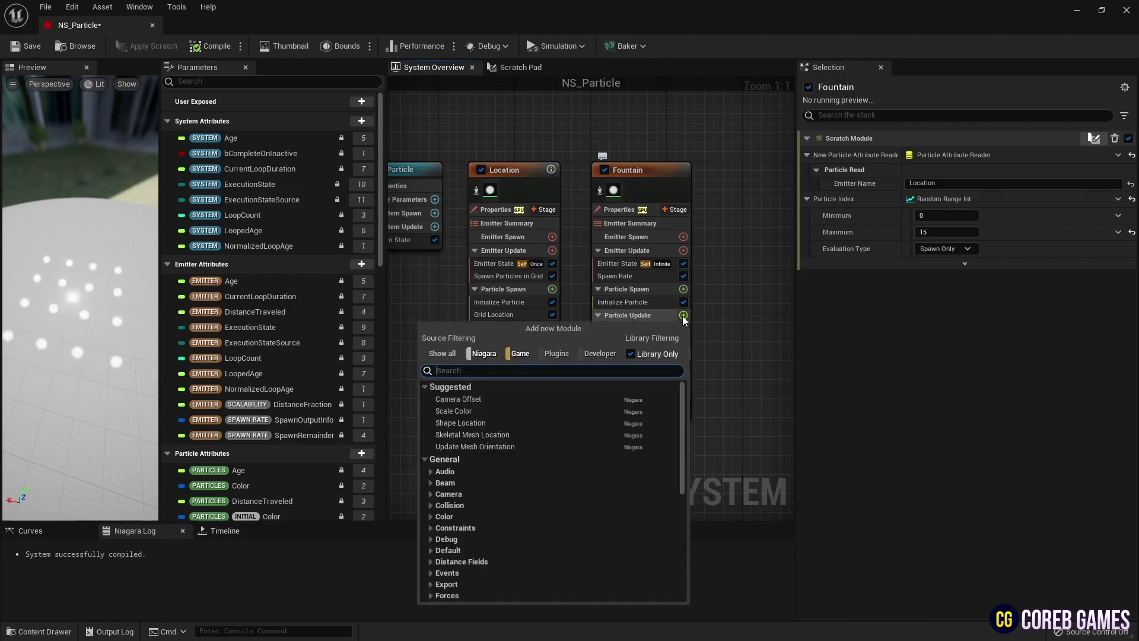
{"action": "type", "text": "poin"}
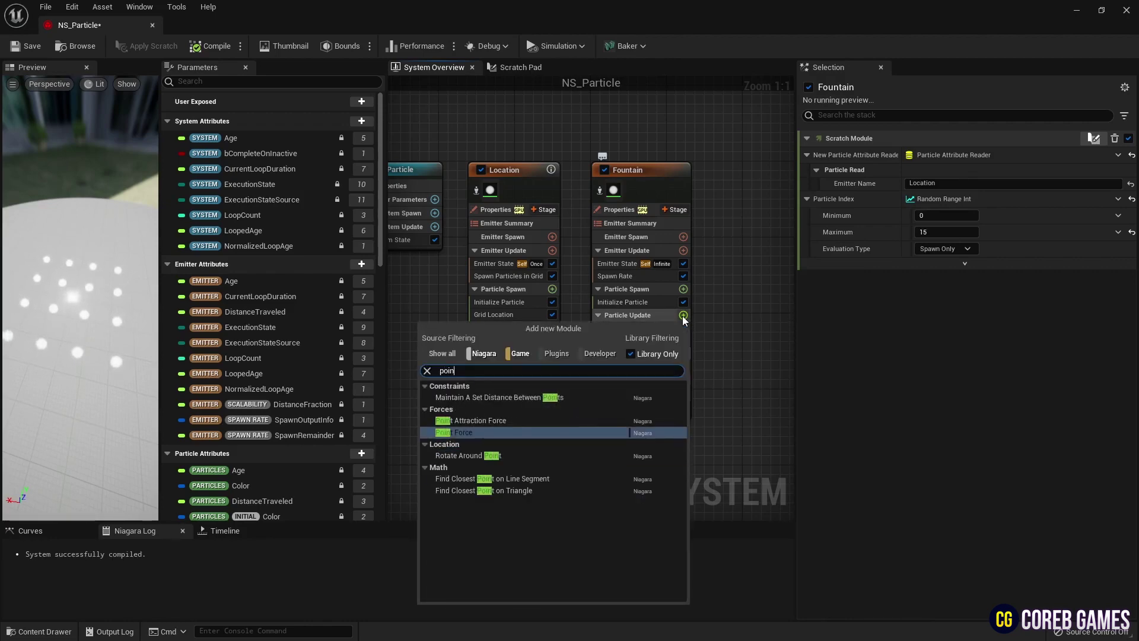
{"action": "left_click", "coordinate": [470, 420]}
{"action": "left_click", "coordinate": [934, 159]}
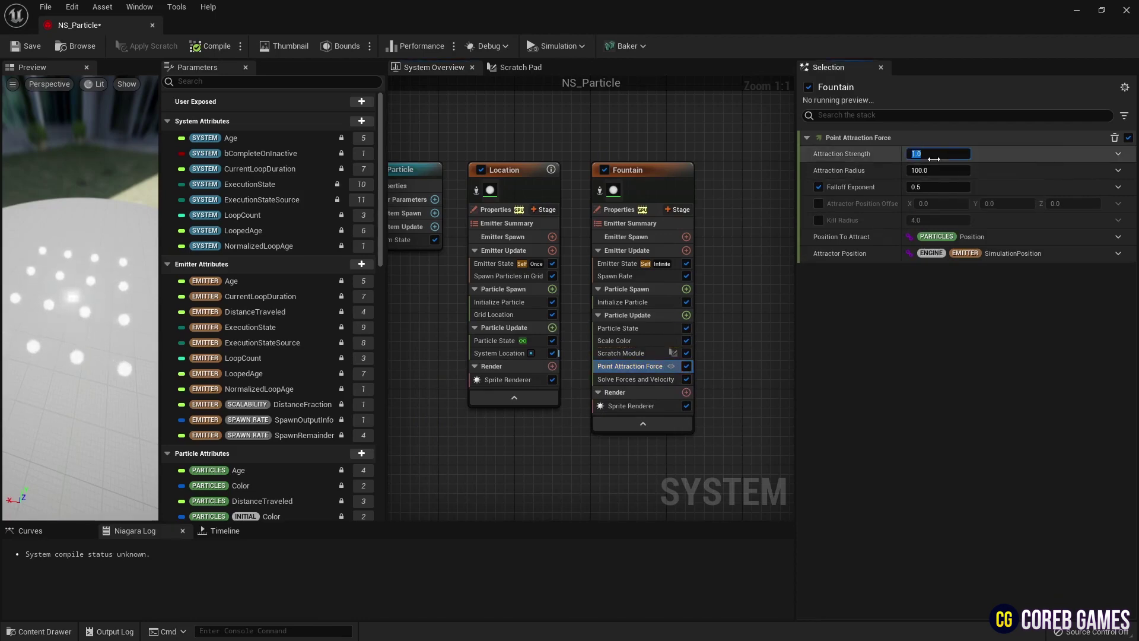
{"action": "key", "text": "Tab"}
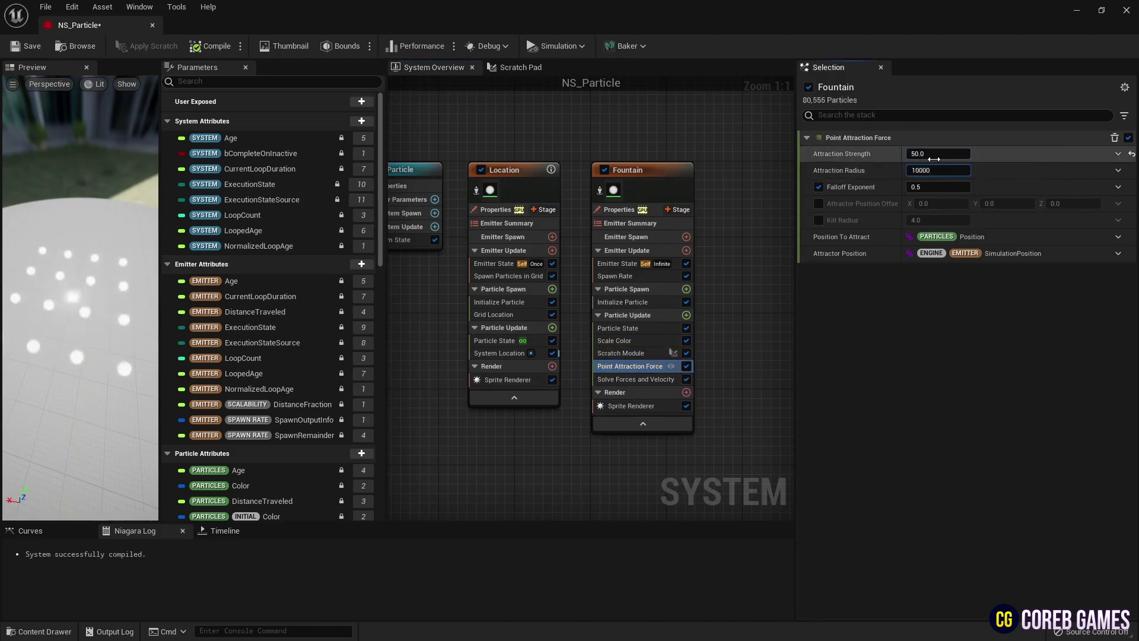
{"action": "type", "text": "10000"}
Enable Attractor Position Offset and drive it with the PAR Vector parameter.
{"action": "left_click", "coordinate": [819, 203]}
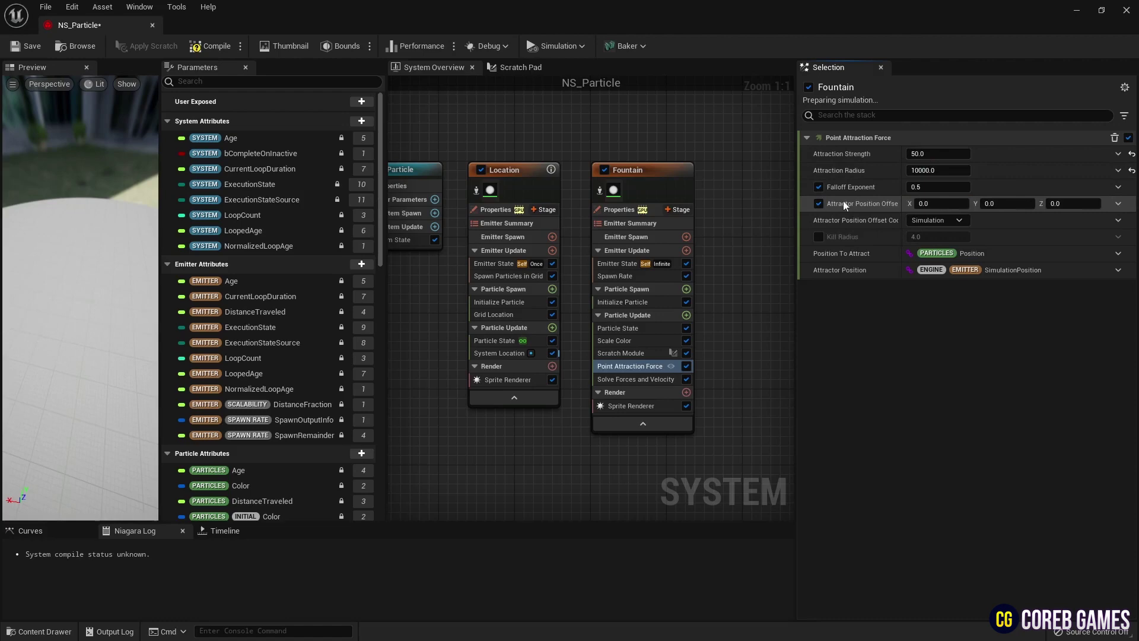
{"action": "scroll", "coordinate": [261, 404], "scroll_direction": "down", "scroll_amount": 5}
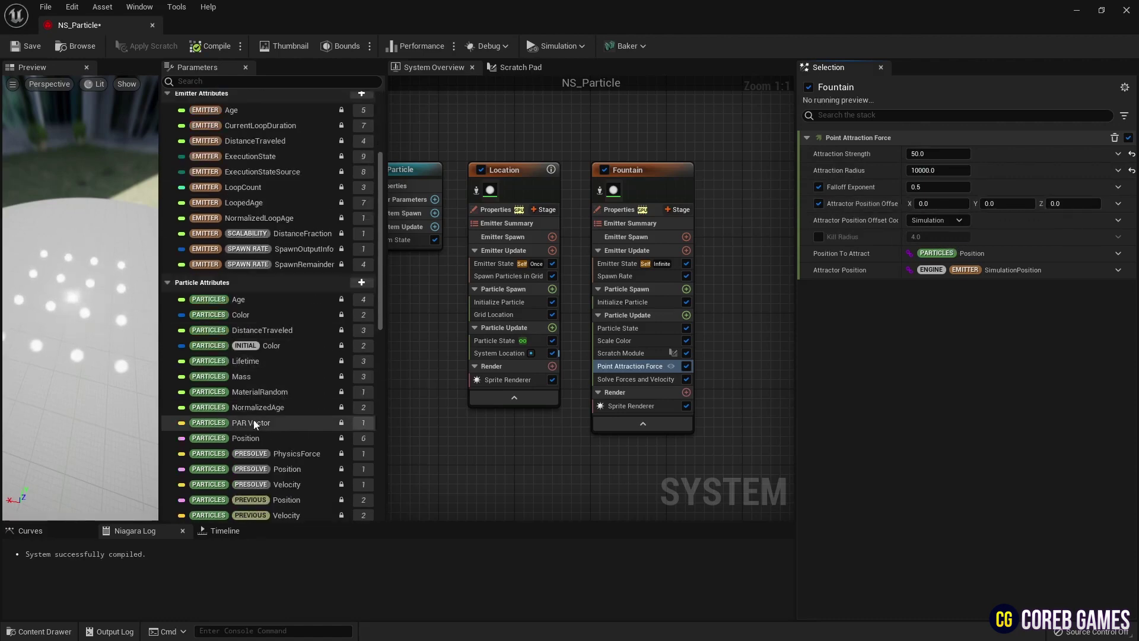
{"action": "left_click_drag", "start_coordinate": [253, 422], "coordinate": [944, 203]}
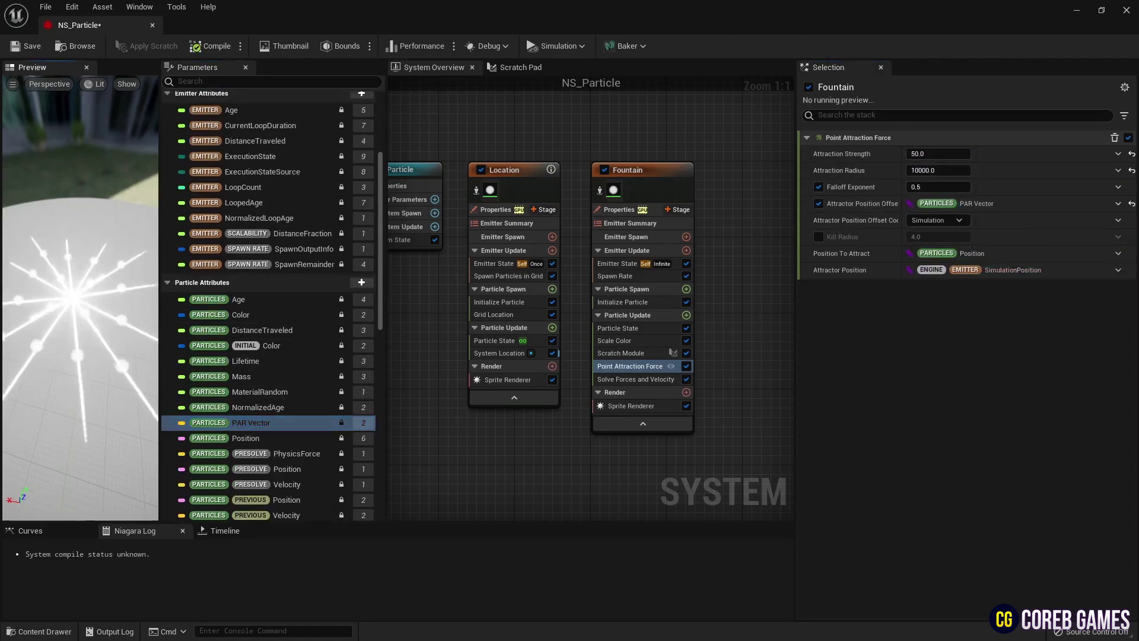
{"action": "left_click_drag", "start_coordinate": [41, 307], "coordinate": [41, 344]}
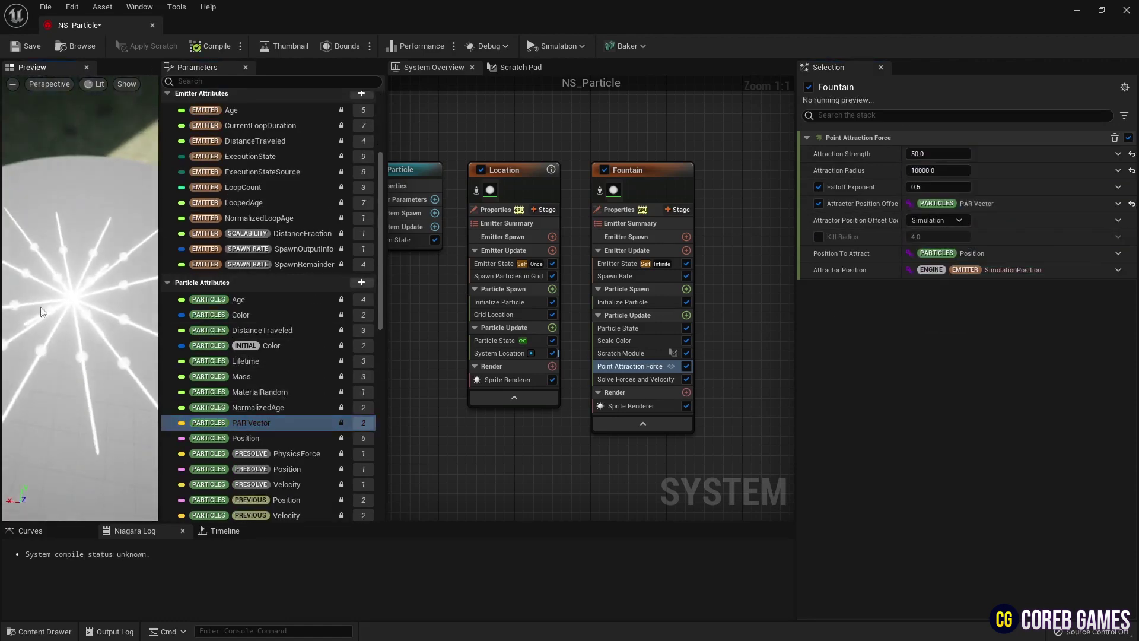
Add a System Location module to Fountain's particle spawn with Offset Z set to 100.
{"action": "left_click", "coordinate": [686, 289]}
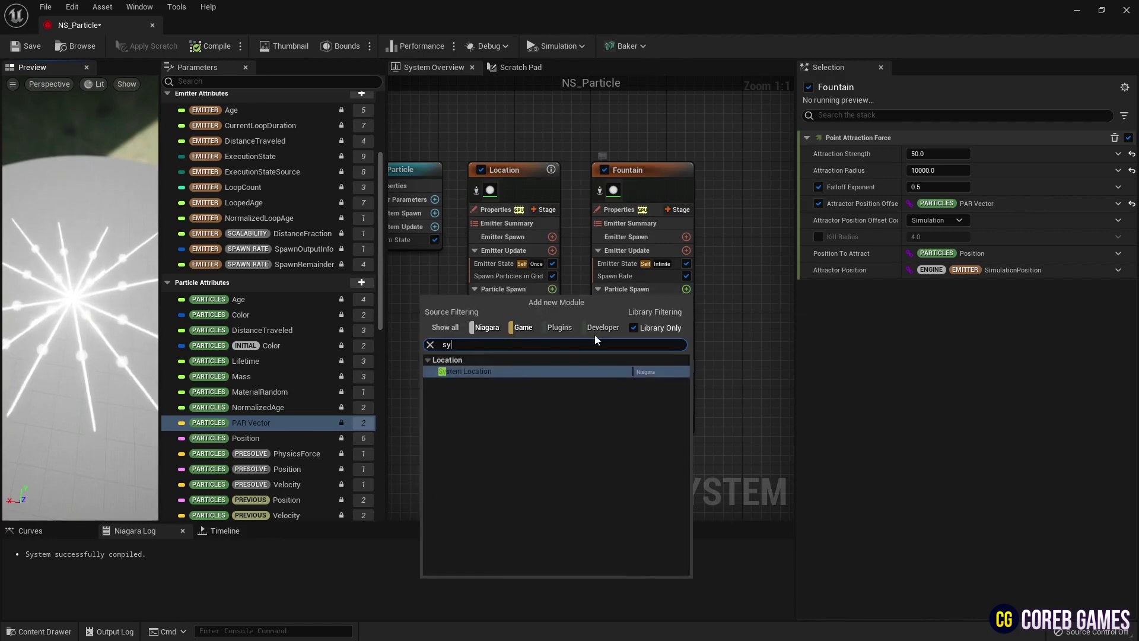
{"action": "key", "text": "Return"}
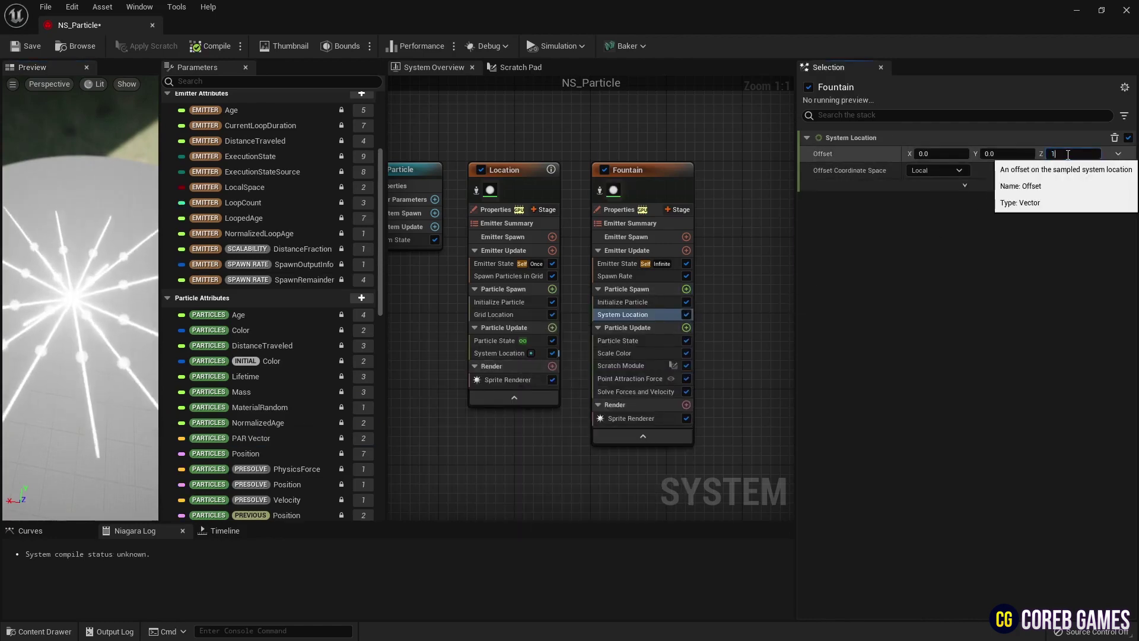
{"action": "mouse_move", "coordinate": [95, 332]}
{"action": "left_mouse_down"}
{"action": "mouse_move", "coordinate": [95, 196]}
{"action": "mouse_move", "coordinate": [95, 320]}
{"action": "left_mouse_up"}
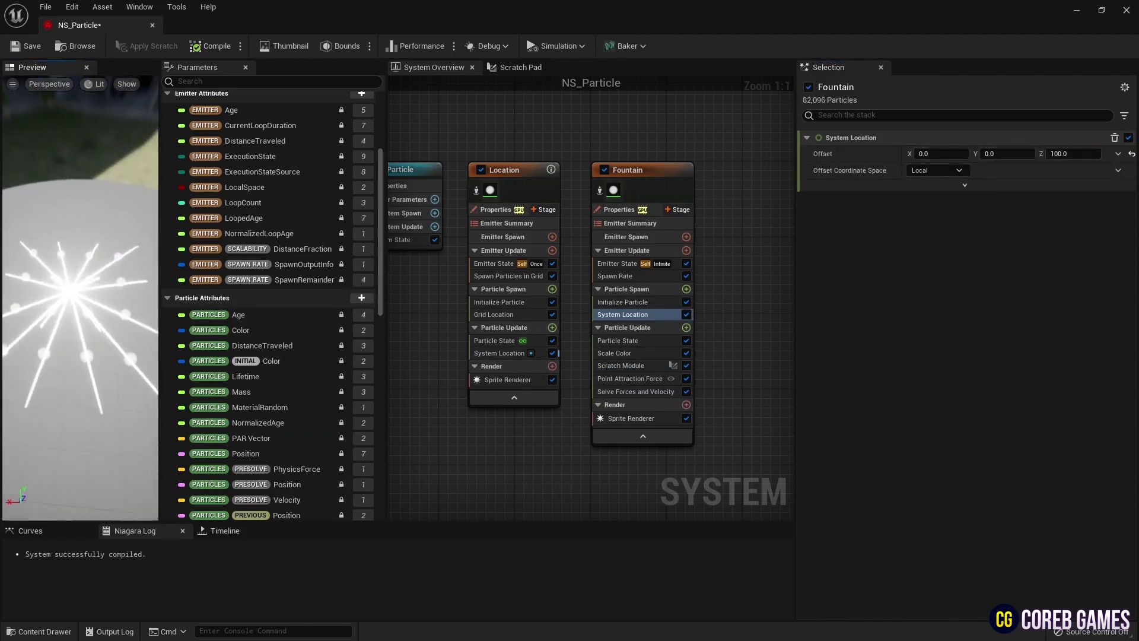
Add a Vortex Force to particle update, its Amount driven by Sine (period 5, scale 1000).
{"action": "left_click", "coordinate": [687, 328]}
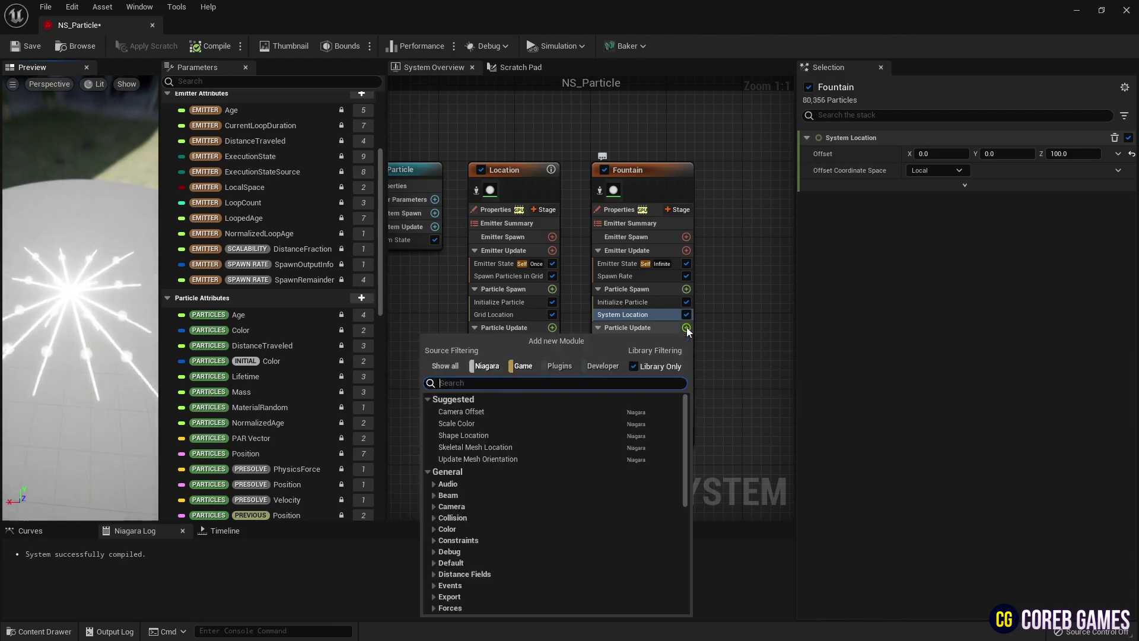
{"action": "type", "text": "vo"}
{"action": "key", "text": "Return"}
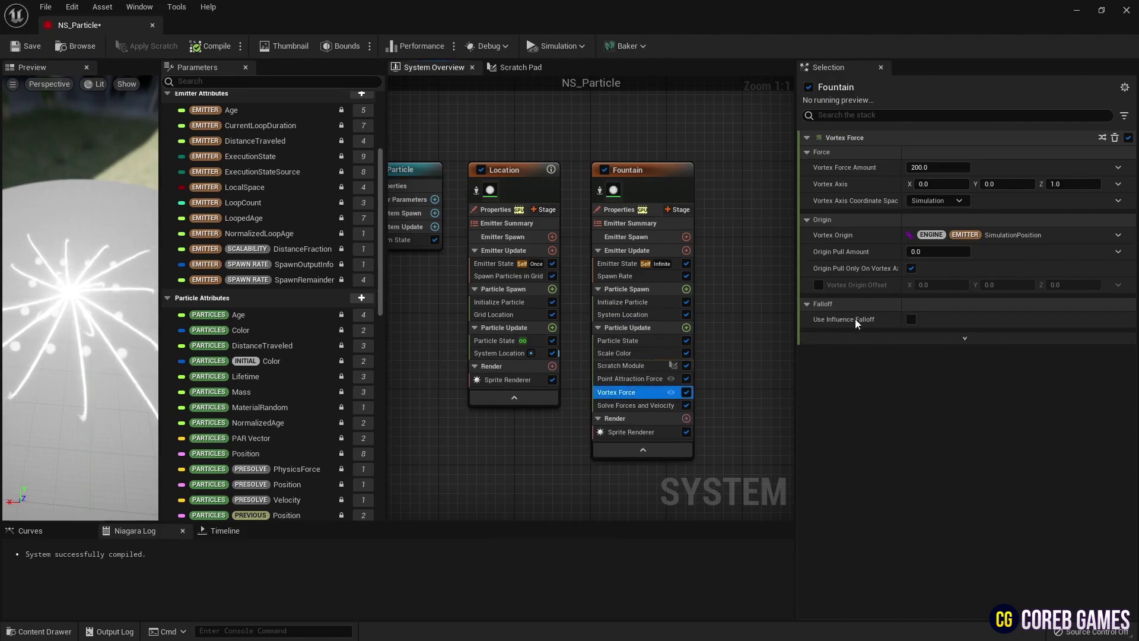
{"action": "left_click", "coordinate": [1119, 168]}
{"action": "type", "text": "sine"}
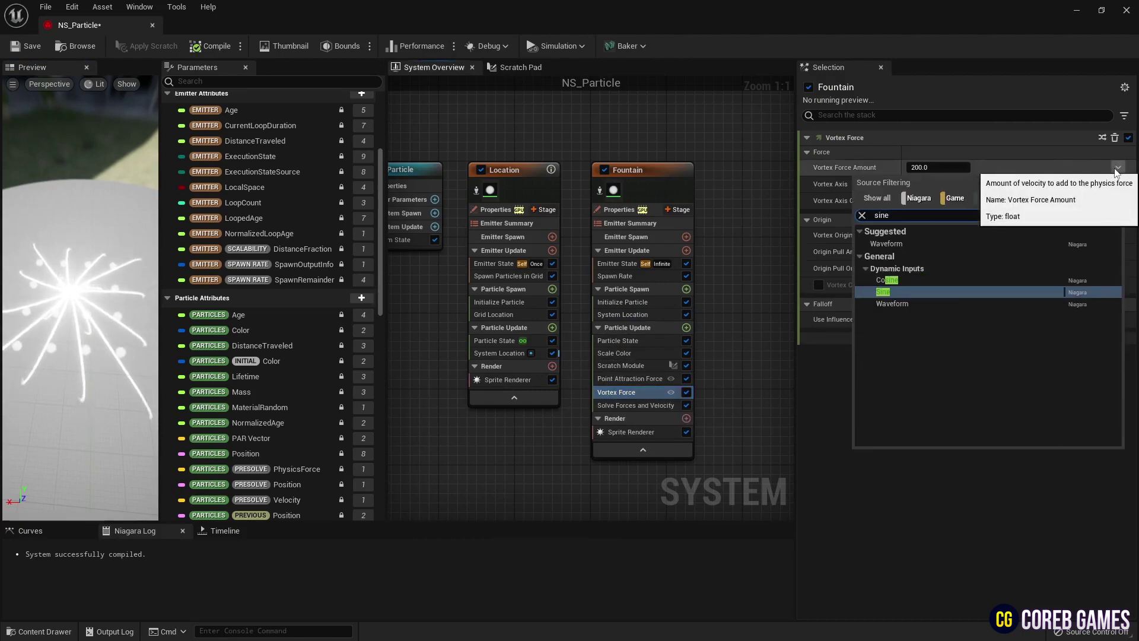
{"action": "key", "text": "Return"}
{"action": "left_click", "coordinate": [950, 217]}
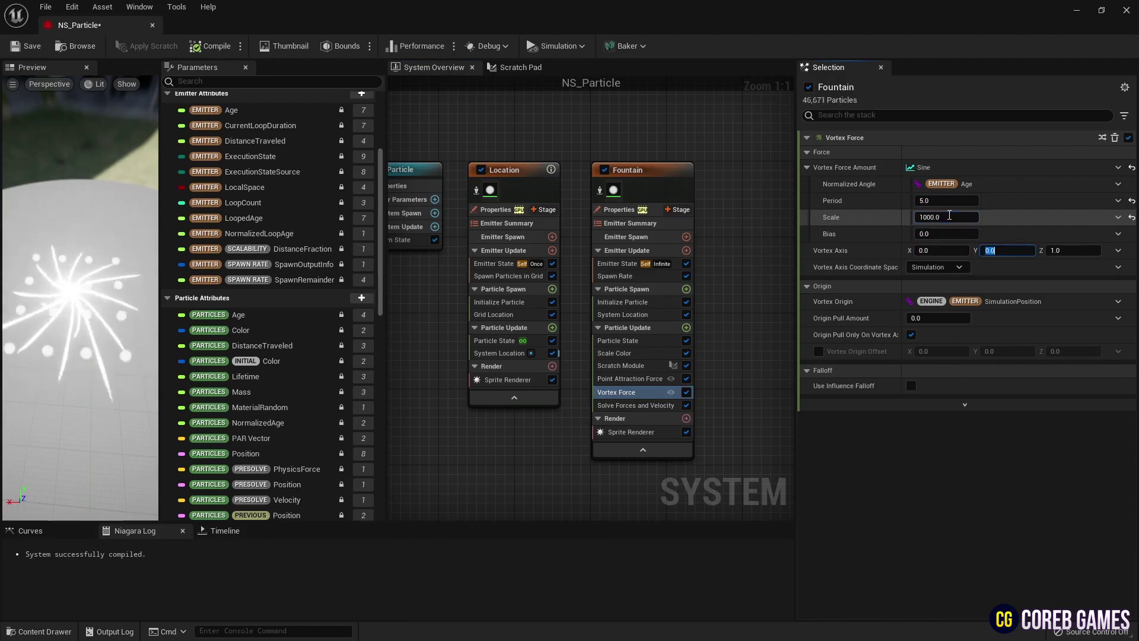
{"action": "mouse_move", "coordinate": [89, 379]}
{"action": "left_mouse_down"}
{"action": "mouse_move", "coordinate": [62, 379]}
{"action": "mouse_move", "coordinate": [74, 379]}
{"action": "left_mouse_up"}
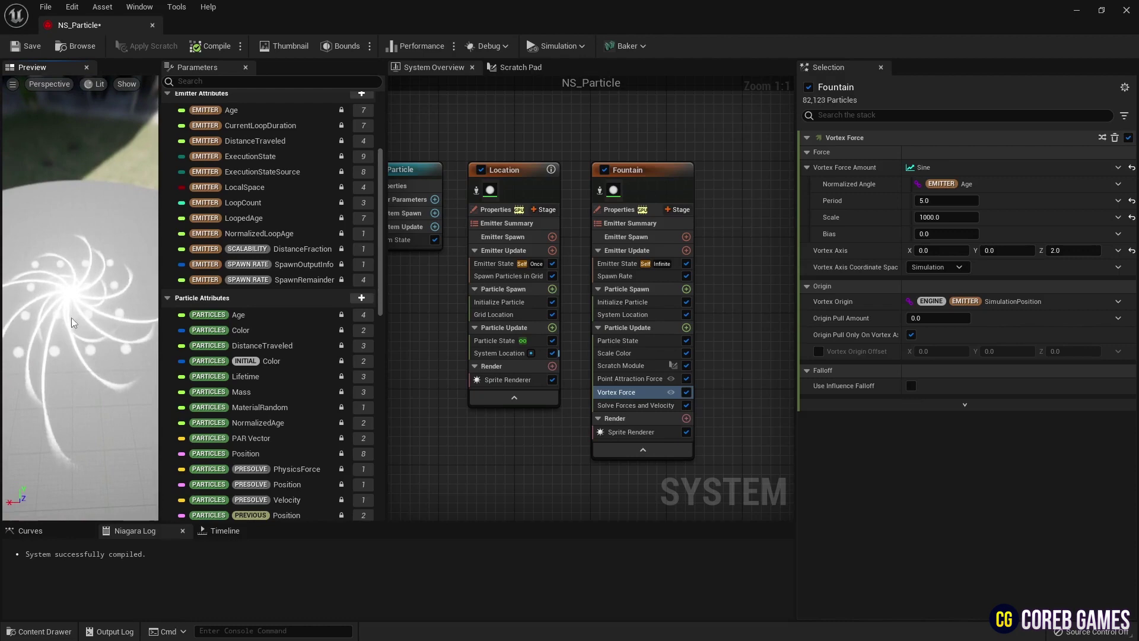
Add a Curl Noise Force with Noise Strength 20 and Frequency 10.
{"action": "left_click", "coordinate": [688, 329]}
{"action": "type", "text": "curl"}
{"action": "key", "text": "Return"}
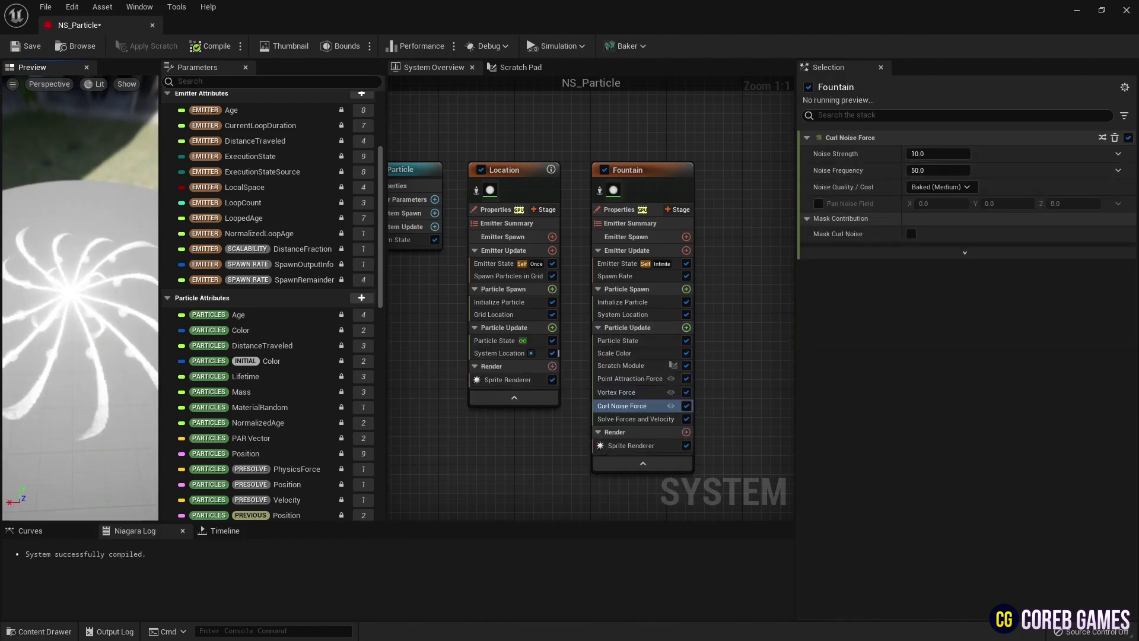
{"action": "left_click", "coordinate": [934, 153]}
{"action": "type", "text": "20"}
{"action": "key", "text": "Tab"}
{"action": "type", "text": "10"}
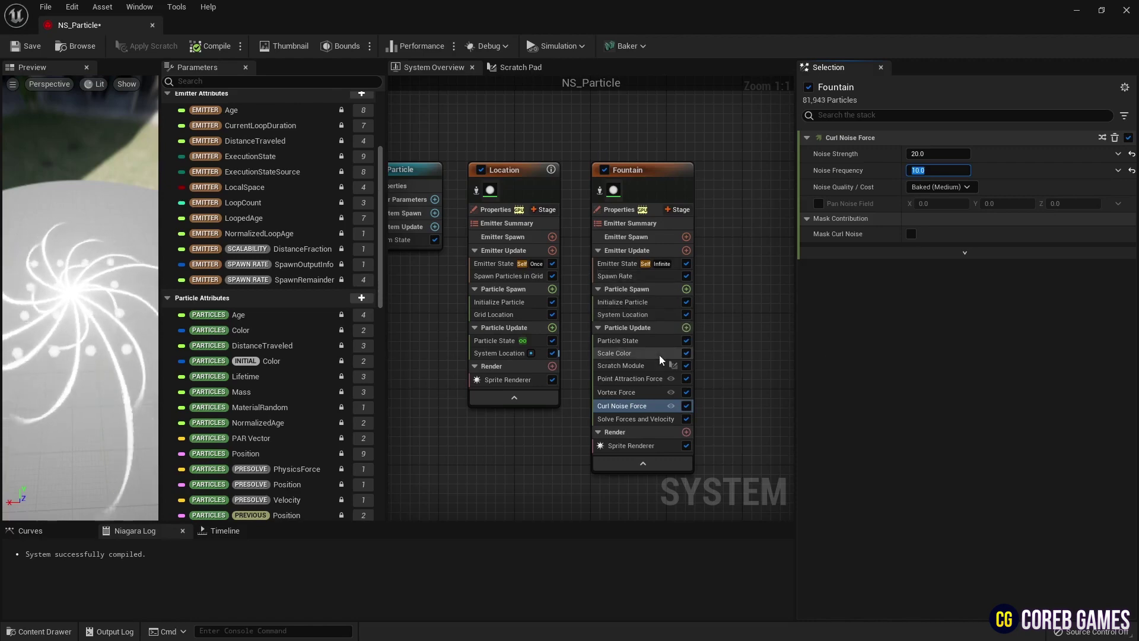
Add a Scale Sprite Size module to Fountain's particle update.
{"action": "left_click", "coordinate": [686, 327]}
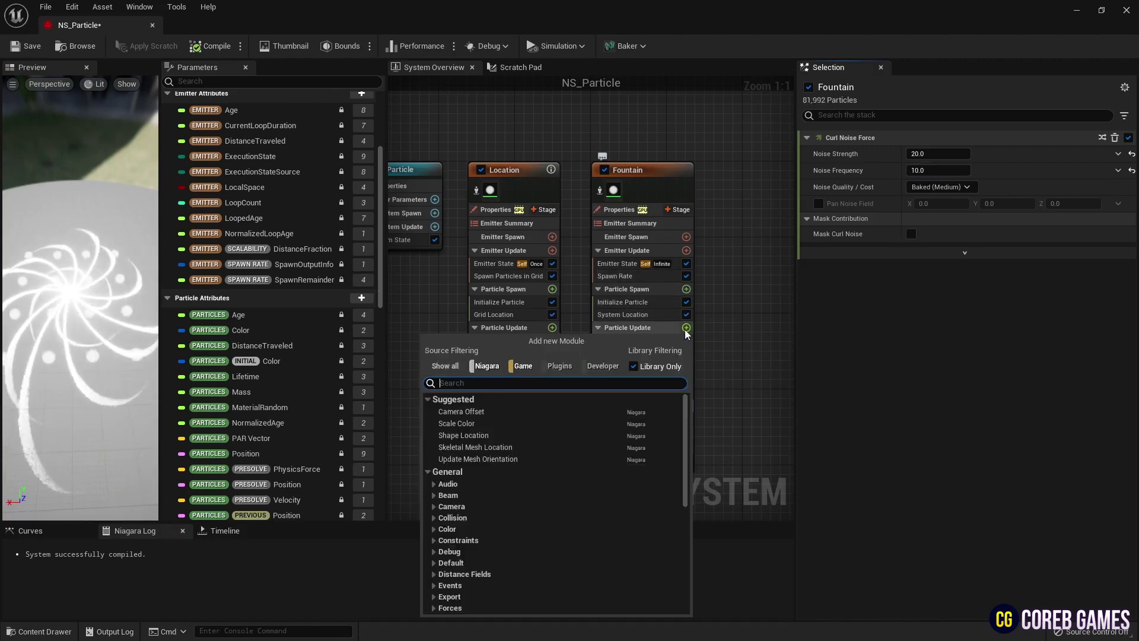
{"action": "type", "text": "scale sp"}
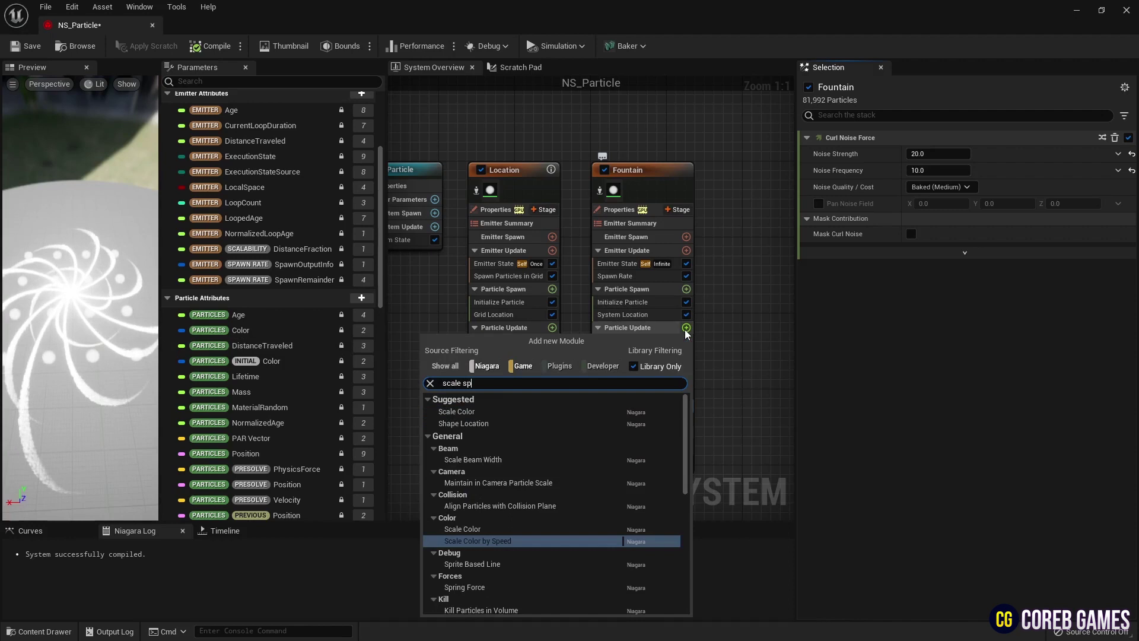
{"action": "key", "text": "BackSpace"}
{"action": "type", "text": "prite"}
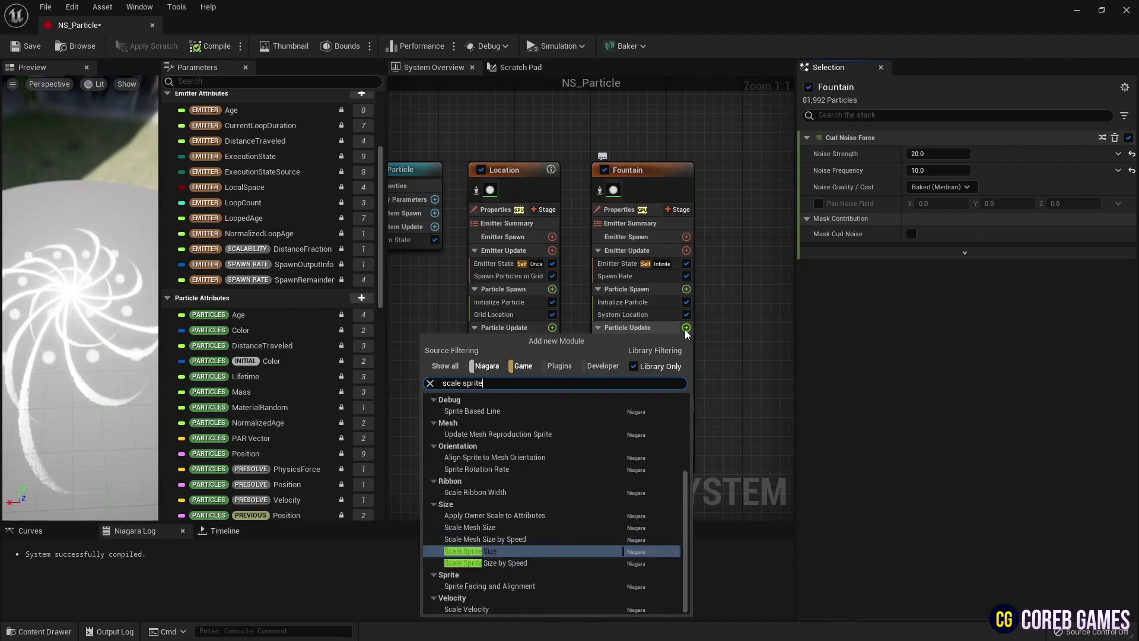
{"action": "left_click", "coordinate": [561, 551]}
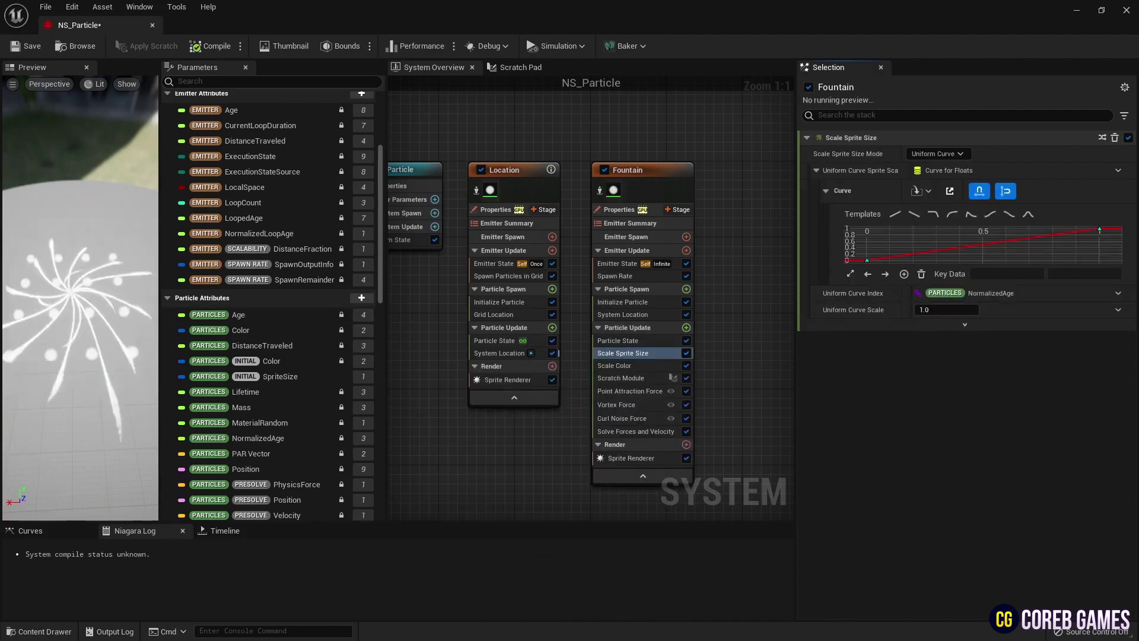
Set both size-curve keys to Auto interpolation and move the end key's time to 0.35.
{"action": "left_click", "coordinate": [1099, 229]}
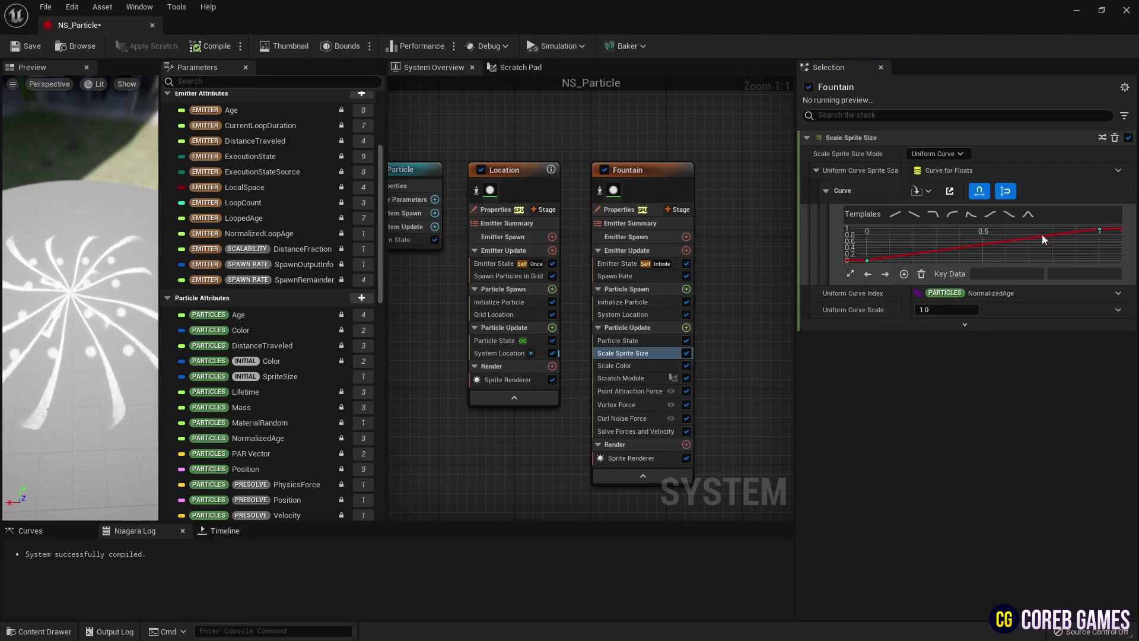
{"action": "right_click", "coordinate": [1100, 230]}
{"action": "left_click", "coordinate": [1009, 340]}
{"action": "right_click", "coordinate": [867, 261]}
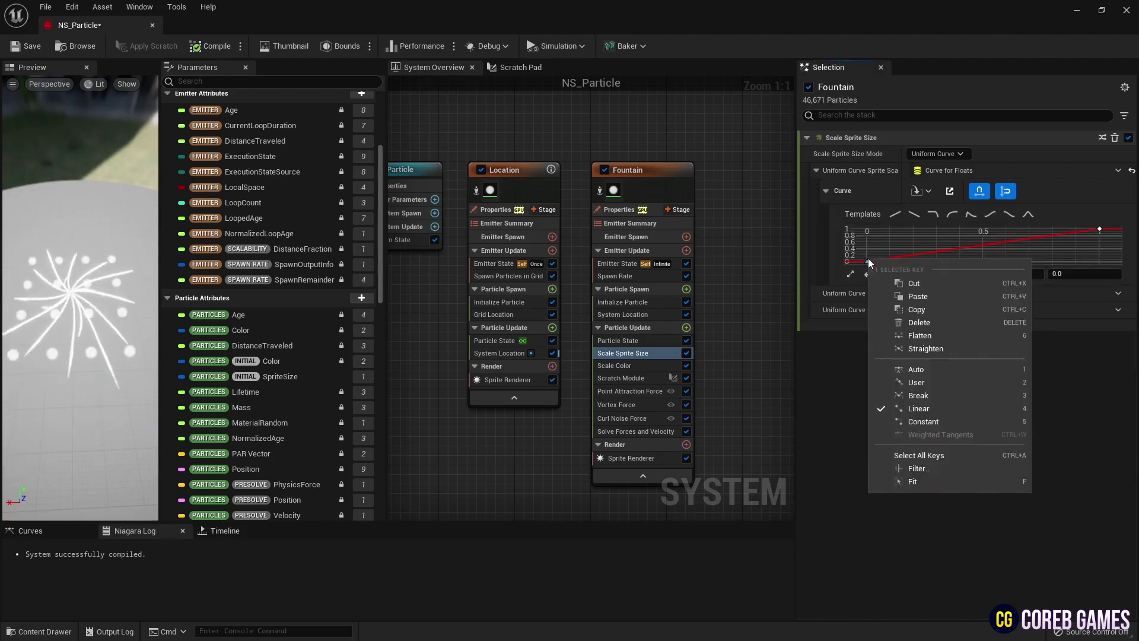
{"action": "left_click", "coordinate": [937, 351]}
{"action": "left_click", "coordinate": [1099, 229]}
{"action": "left_click", "coordinate": [1016, 275]}
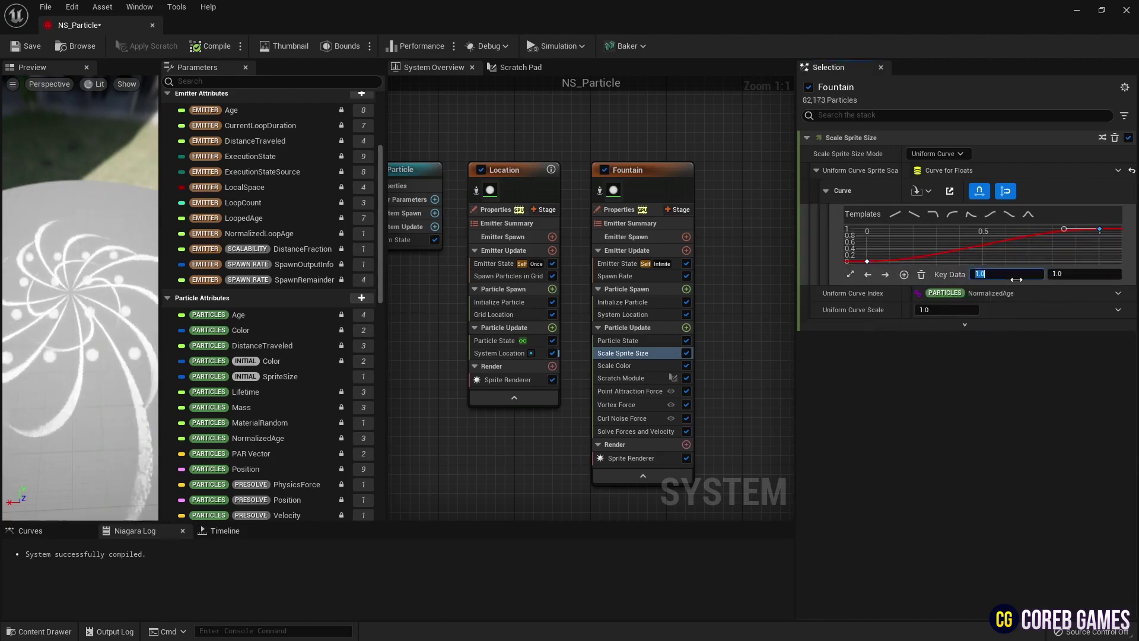
{"action": "type", "text": "0.35"}
{"action": "key", "text": "Return"}
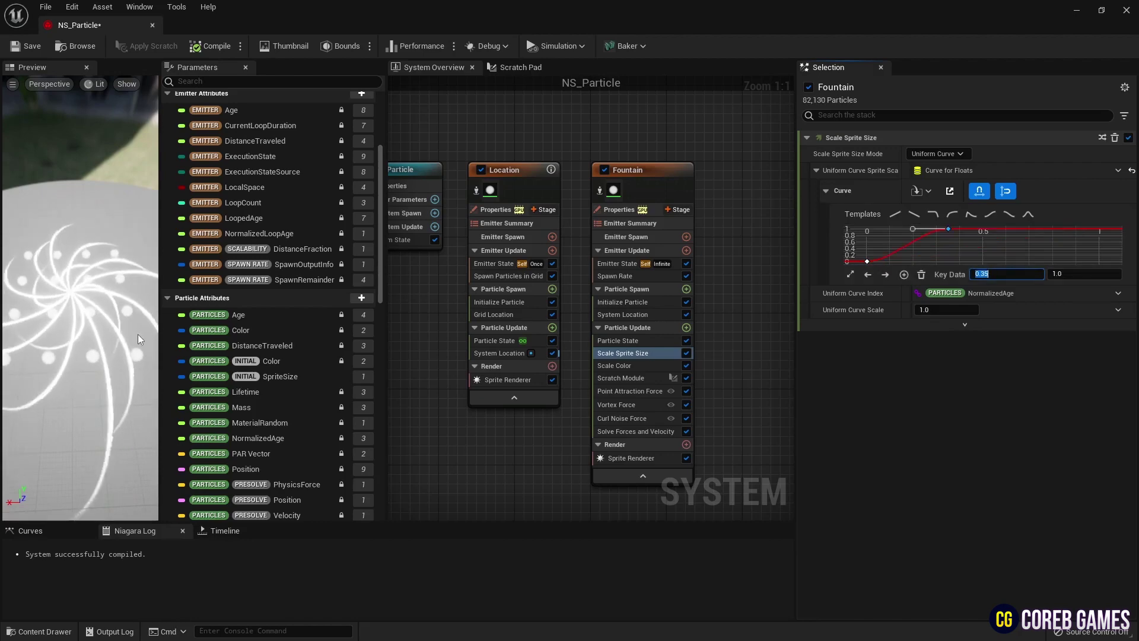
Drive Scale Color's Scale RGB with Make Vector from Linear Color using Color from Curve.
{"action": "left_click", "coordinate": [614, 366]}
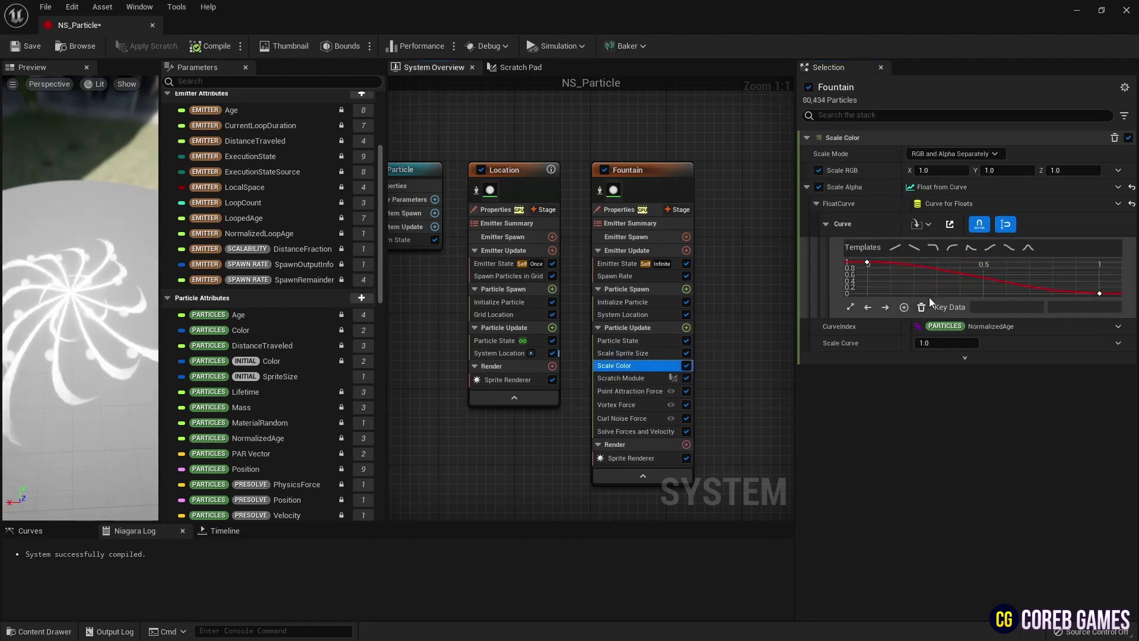
{"action": "left_click", "coordinate": [1118, 187]}
{"action": "type", "text": "line"}
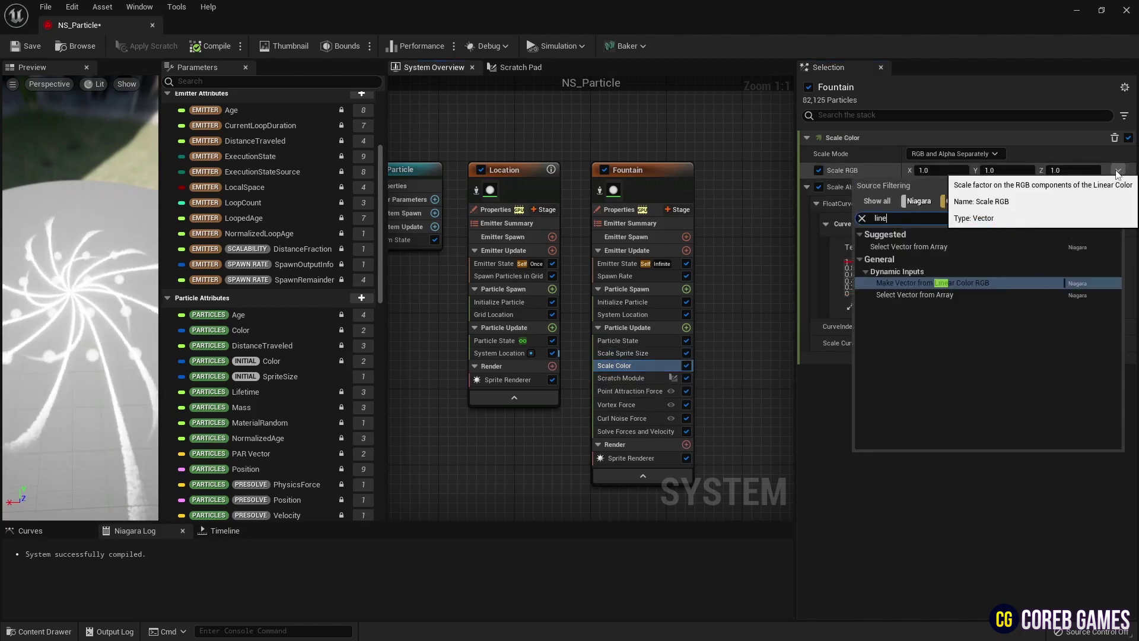
{"action": "left_click", "coordinate": [1023, 289]}
{"action": "left_click", "coordinate": [1119, 187]}
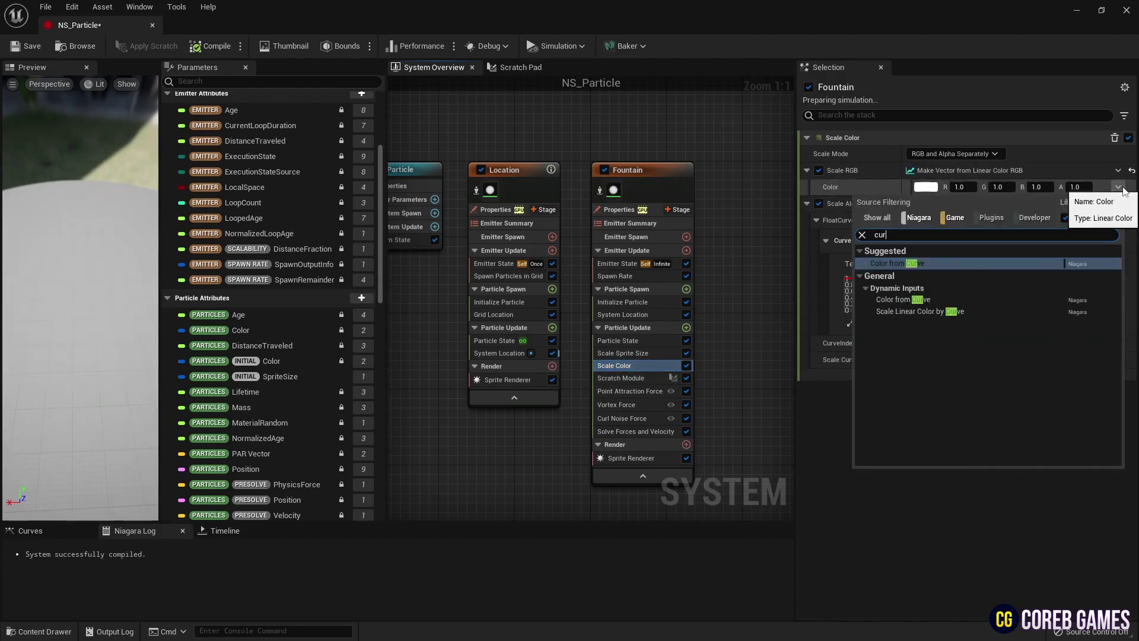
{"action": "left_click", "coordinate": [893, 263]}
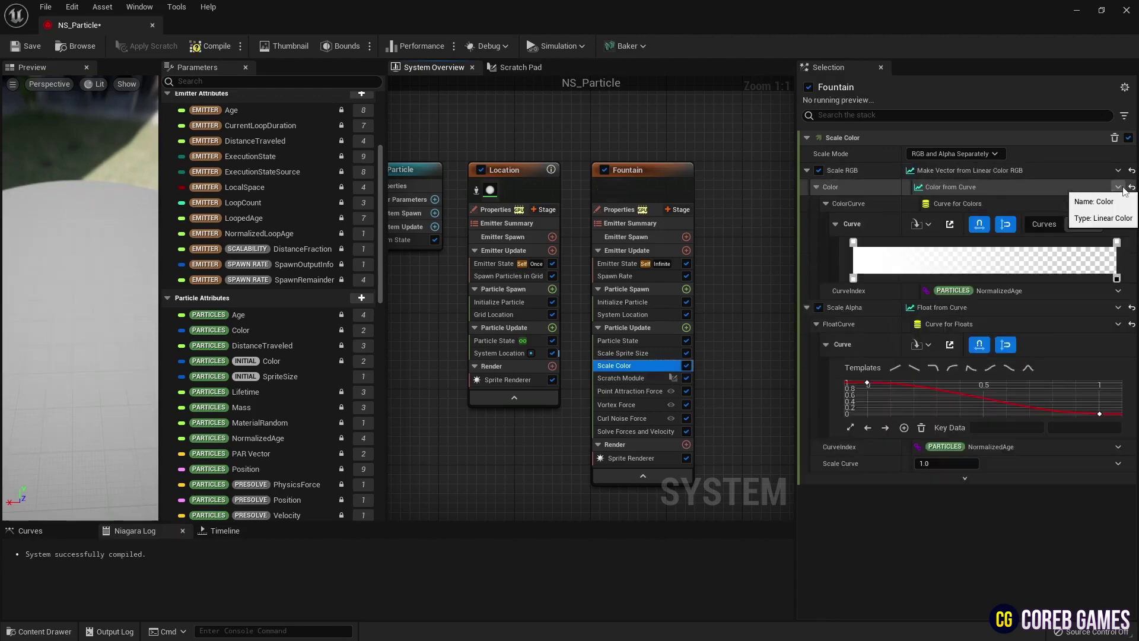
Make the gradient's left stop bright blue (B 10) and drag it further right.
{"action": "double_click", "coordinate": [853, 244]}
{"action": "left_click", "coordinate": [915, 478]}
{"action": "type", "text": "10"}
{"action": "key", "text": "Return"}
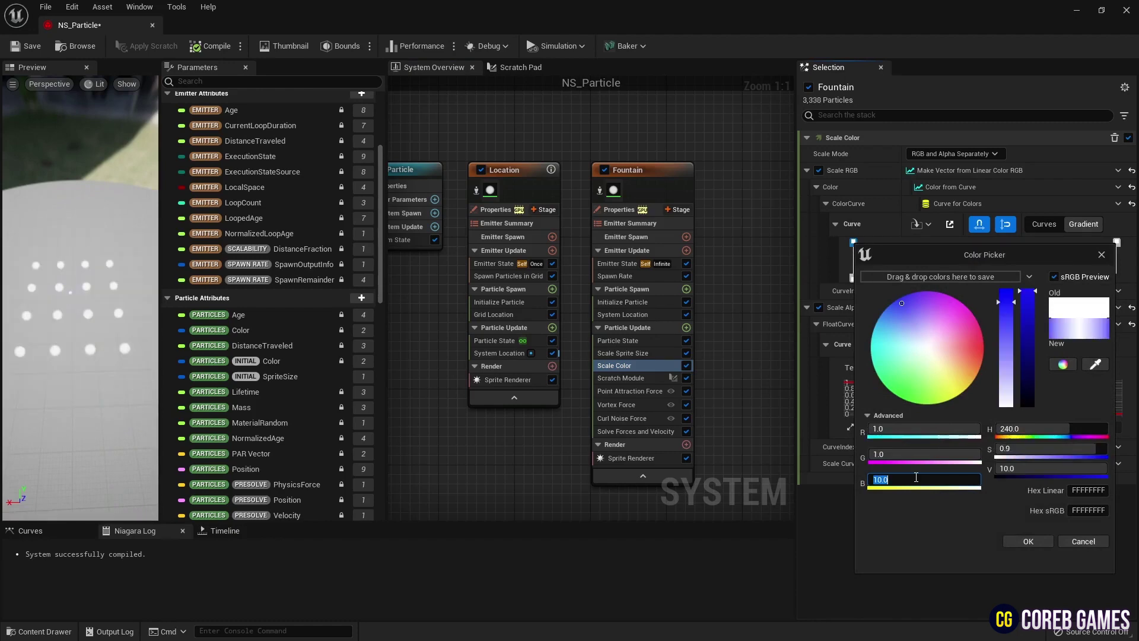
{"action": "left_click", "coordinate": [1026, 541]}
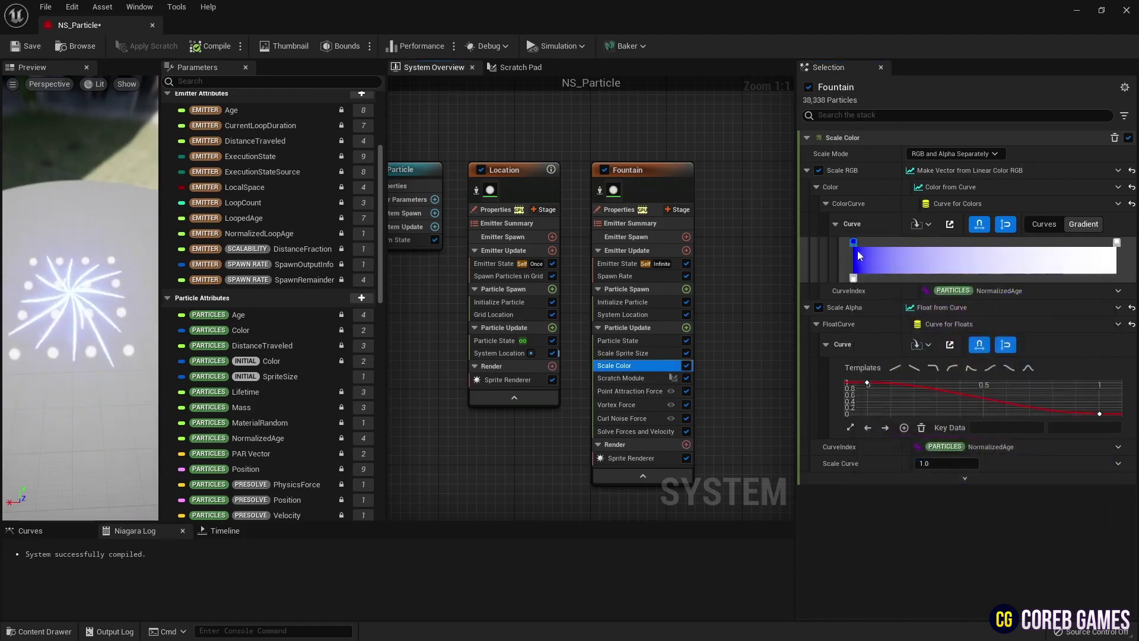
{"action": "left_click", "coordinate": [856, 245]}
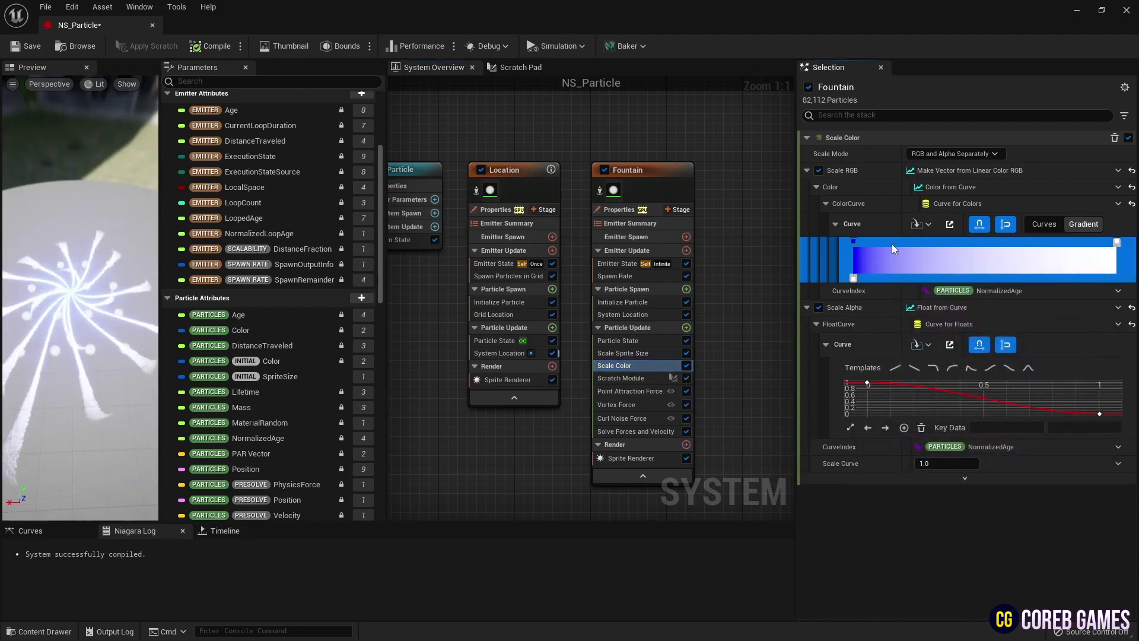
{"action": "left_click_drag", "start_coordinate": [856, 245], "coordinate": [921, 245]}
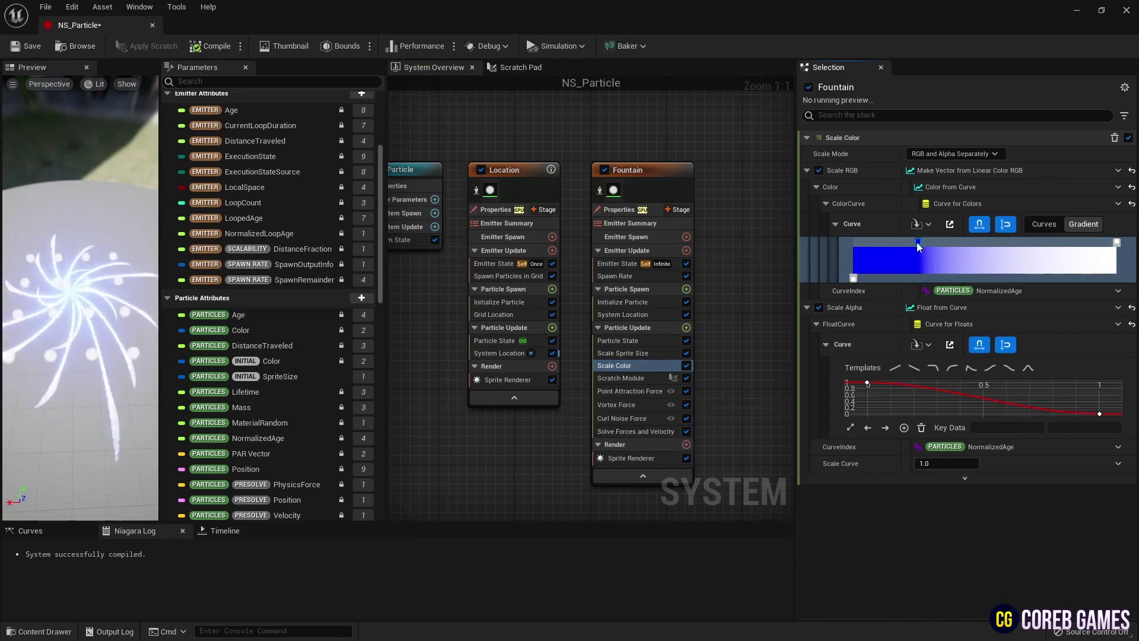
Make the right stop bright red (R 10, G 0, B 0) and nudge the transitions right.
{"action": "double_click", "coordinate": [1117, 243]}
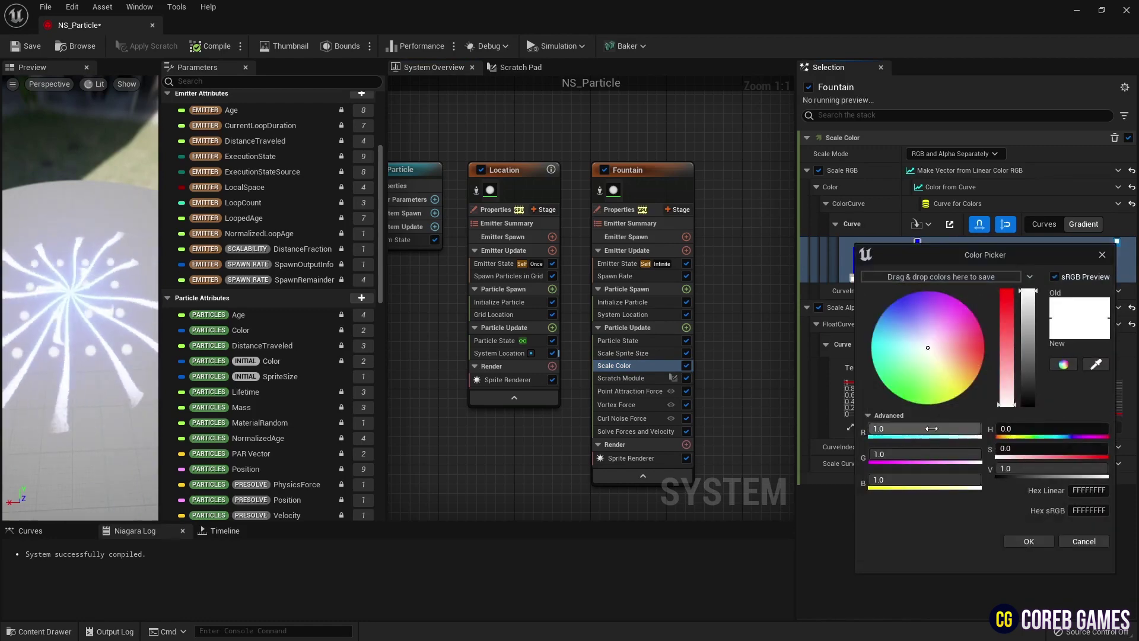
{"action": "left_click", "coordinate": [931, 428]}
{"action": "type", "text": "10"}
{"action": "key", "text": "Tab"}
{"action": "type", "text": "0"}
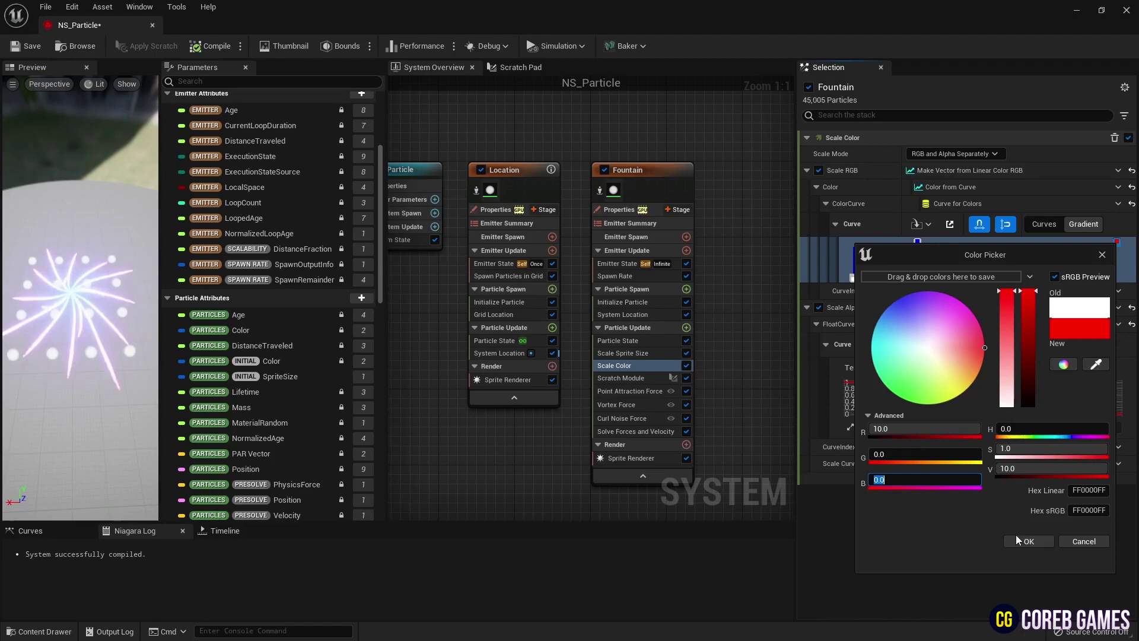
{"action": "left_click", "coordinate": [1018, 540]}
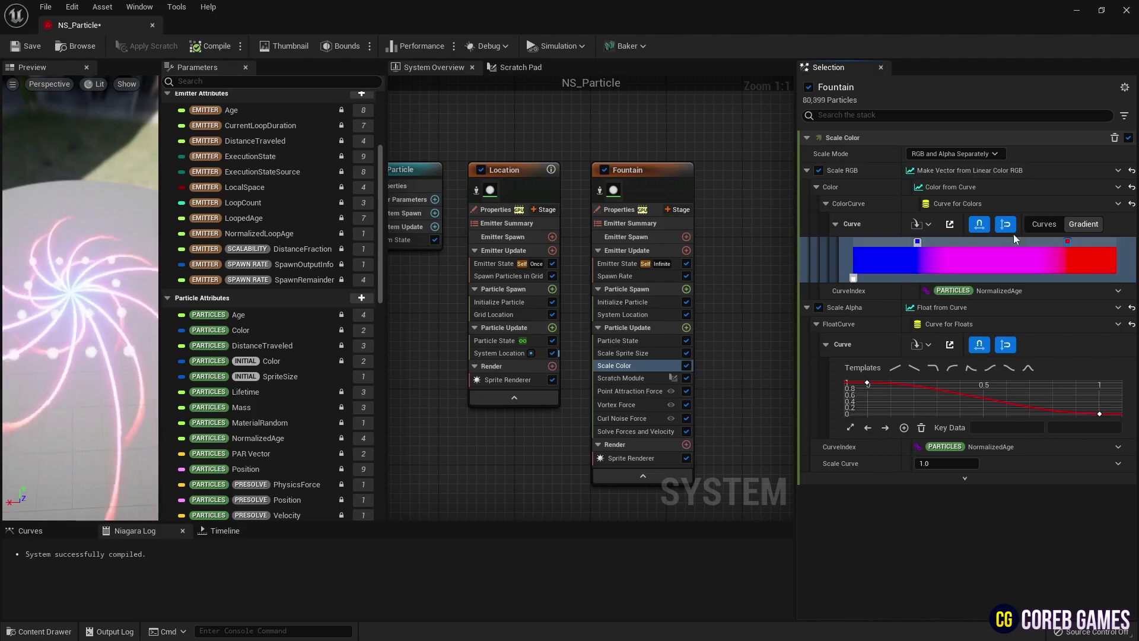
{"action": "left_click_drag", "start_coordinate": [920, 247], "coordinate": [930, 247]}
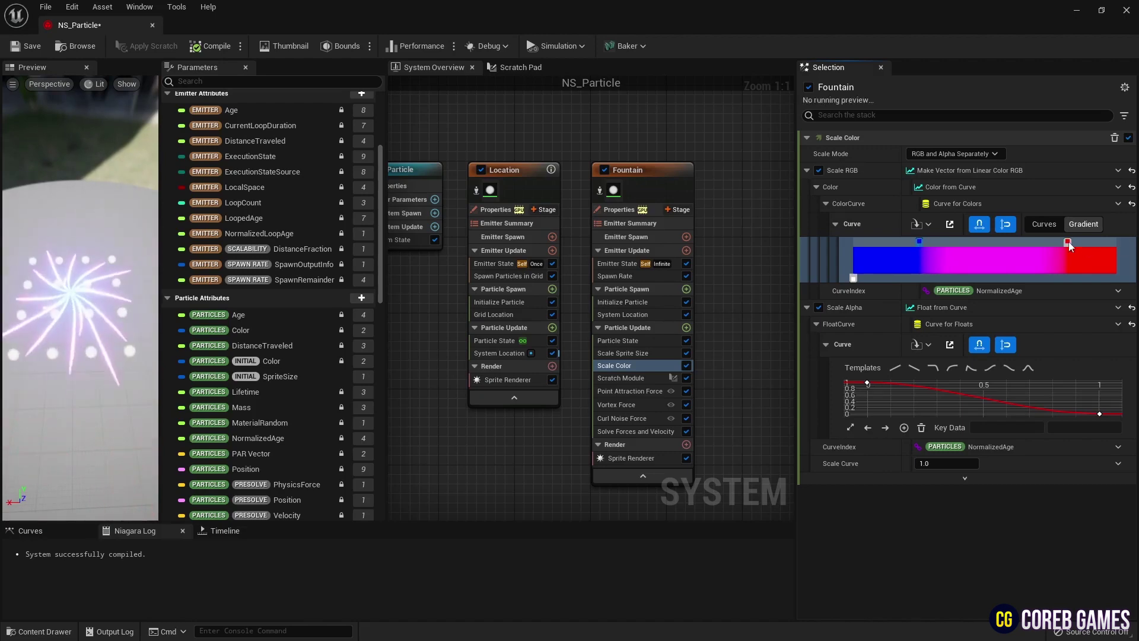
{"action": "left_click_drag", "start_coordinate": [1068, 242], "coordinate": [1075, 242]}
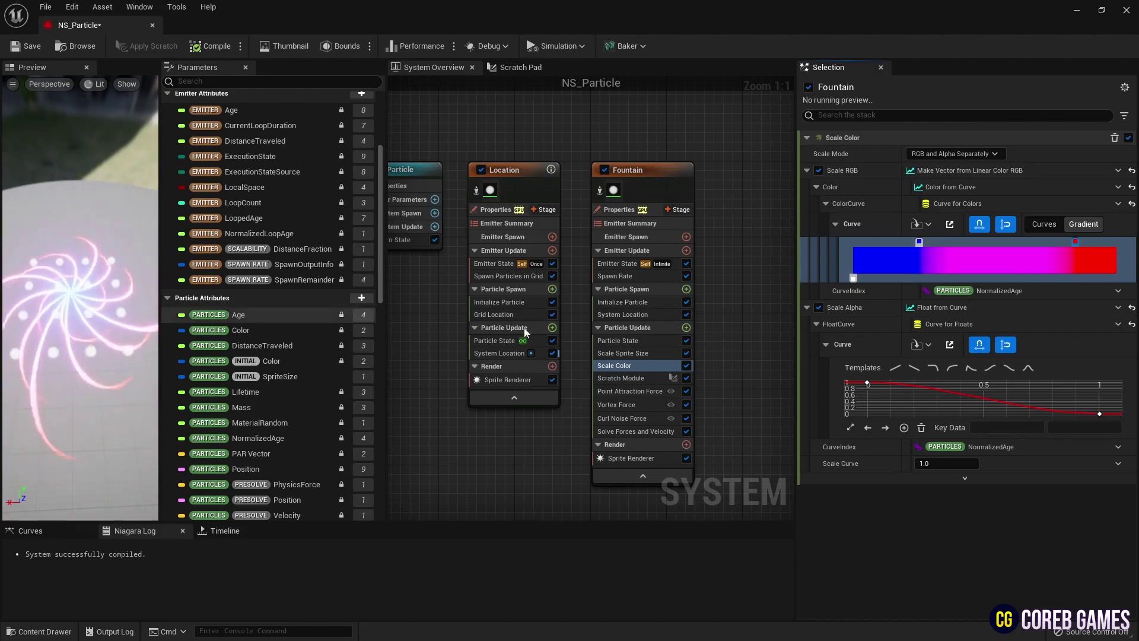
Set the Sprite Renderer's alignment to Velocity Aligned.
{"action": "left_click", "coordinate": [640, 458]}
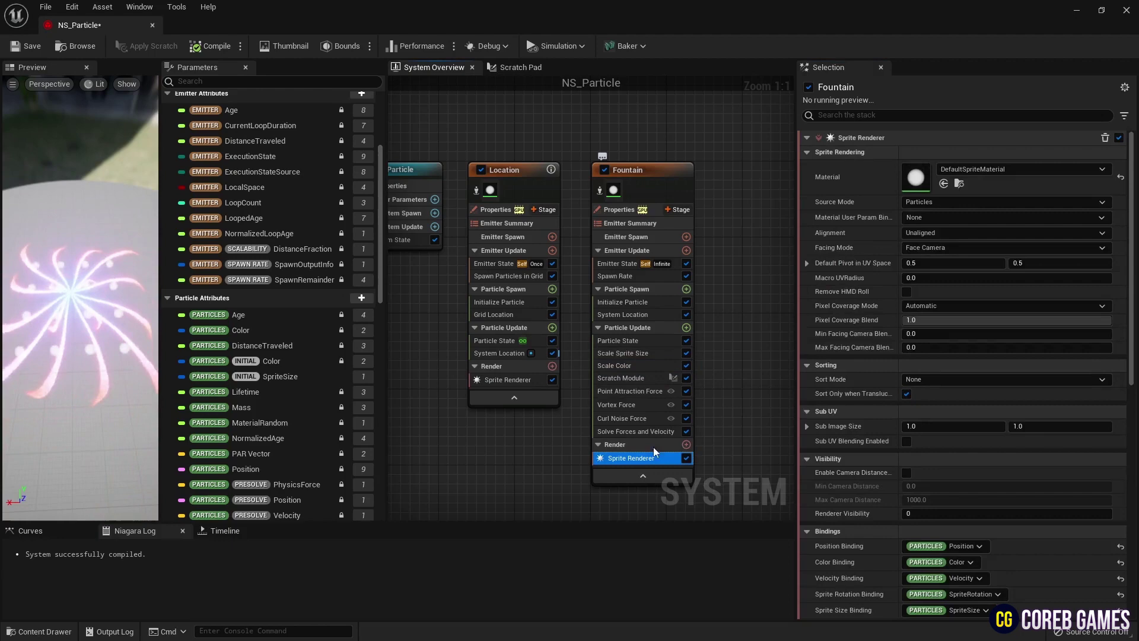
{"action": "left_click", "coordinate": [950, 232]}
{"action": "left_click", "coordinate": [951, 256]}
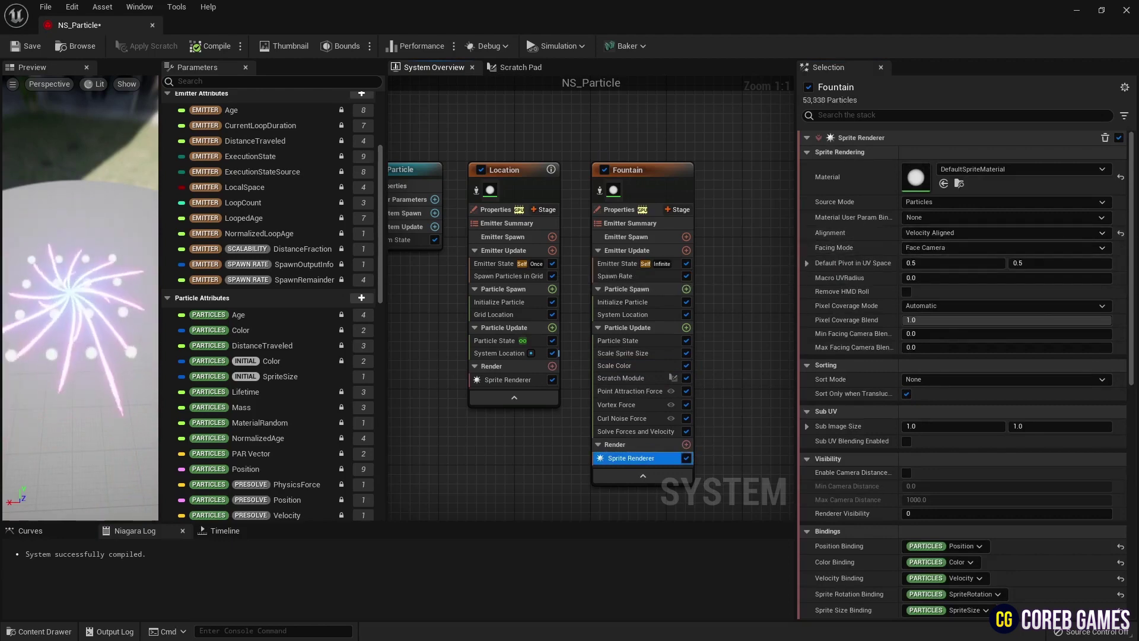
Set Initialize Particle's sprite size to Random Non-Uniform, min 1.5×100 and max width 2.
{"action": "left_click", "coordinate": [652, 302]}
{"action": "left_click", "coordinate": [940, 368]}
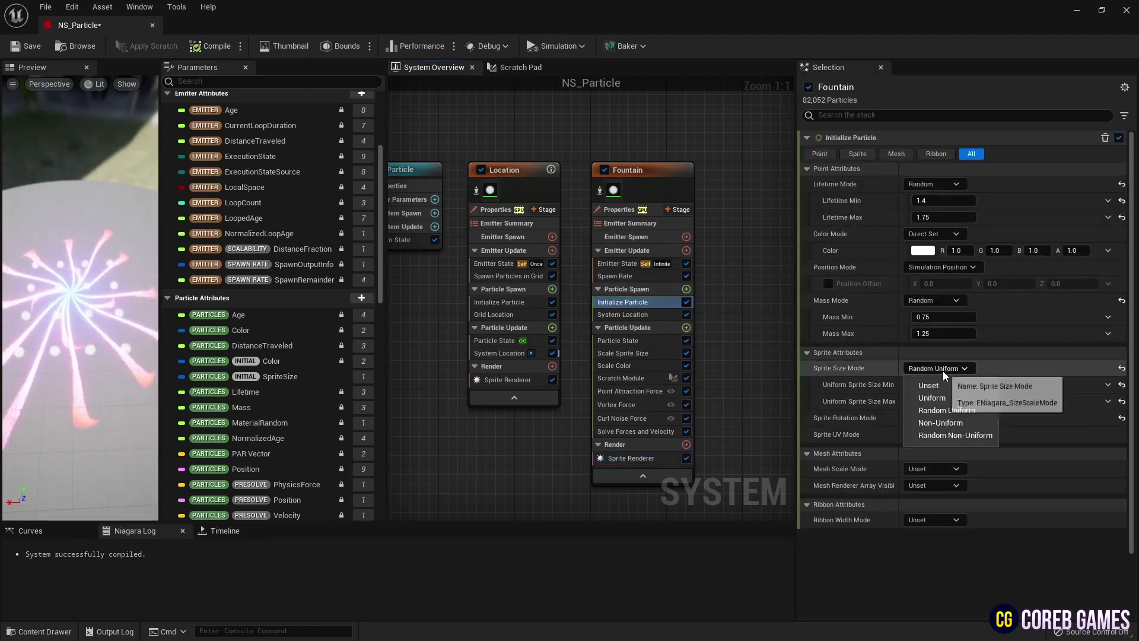
{"action": "left_click", "coordinate": [962, 434]}
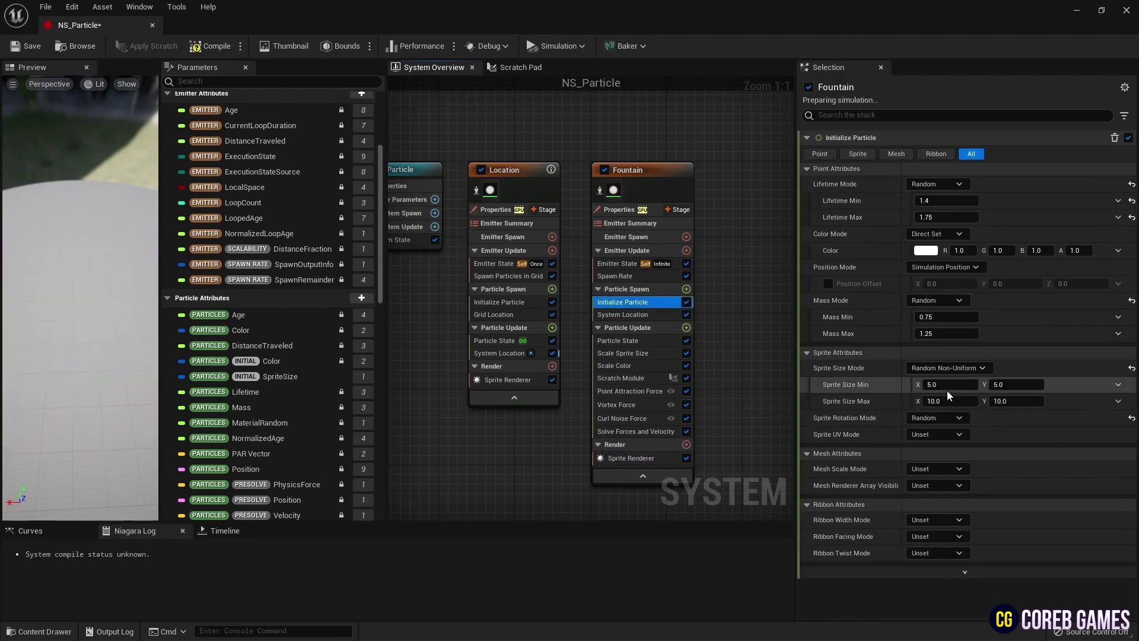
{"action": "left_click", "coordinate": [947, 388]}
{"action": "type", "text": "1.5"}
{"action": "key", "text": "Return"}
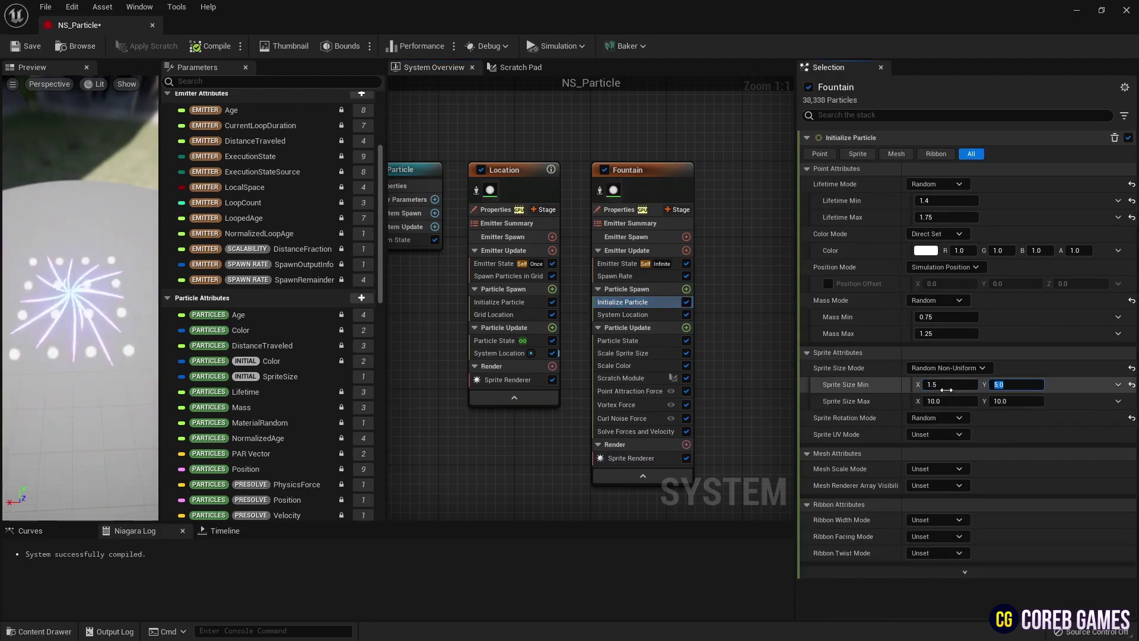
{"action": "type", "text": "100"}
{"action": "key", "text": "Return"}
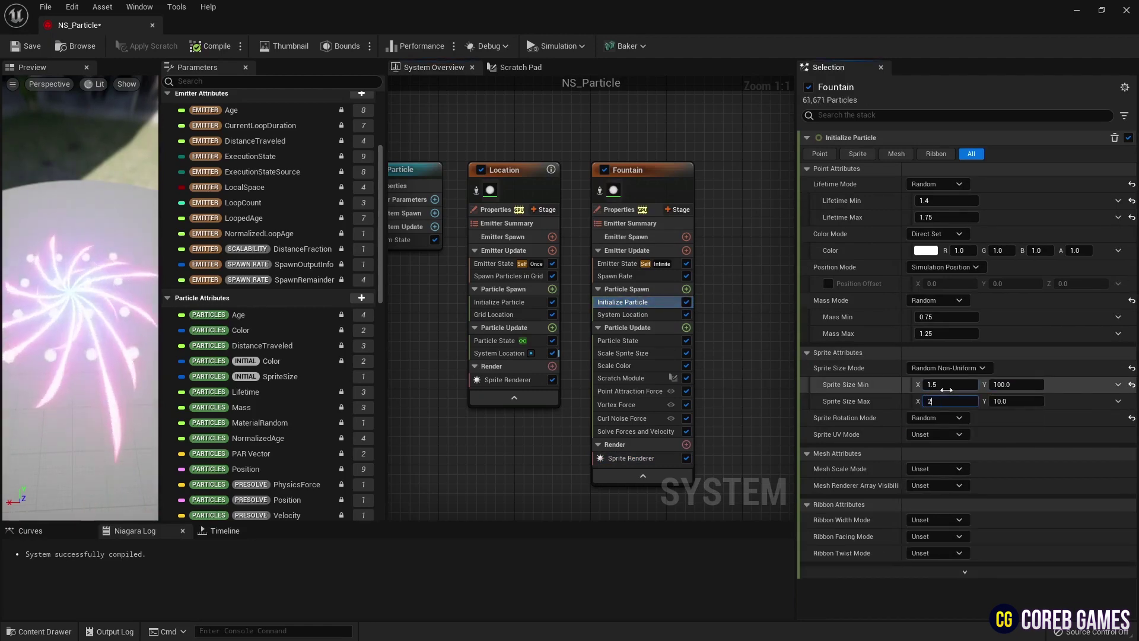
{"action": "type", "text": "2"}
{"action": "key", "text": "Return"}
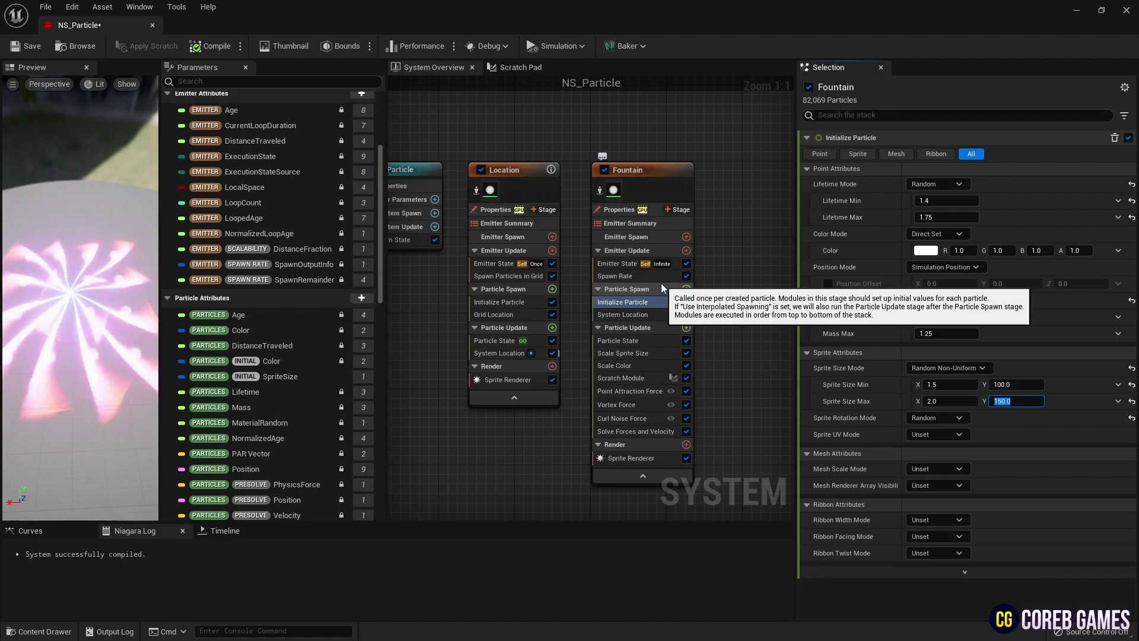
Set Fountain's Life Cycle Mode to System, disable Location's Sprite Renderer, and save NS_Particle.
{"action": "left_click", "coordinate": [633, 264]}
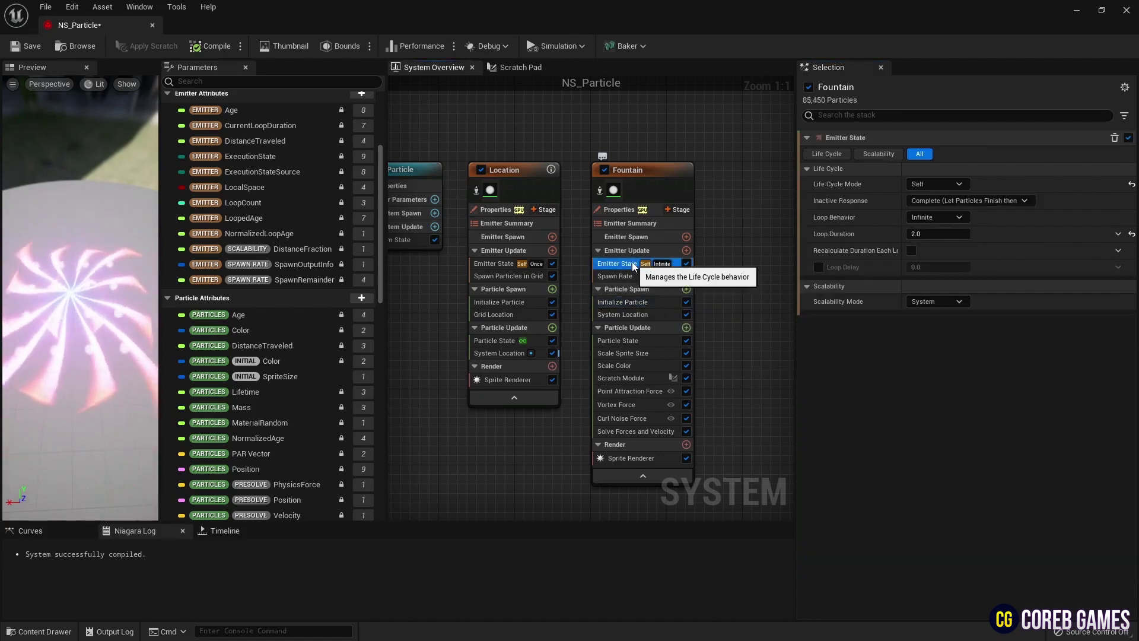
{"action": "left_click", "coordinate": [936, 184]}
{"action": "left_click", "coordinate": [924, 209]}
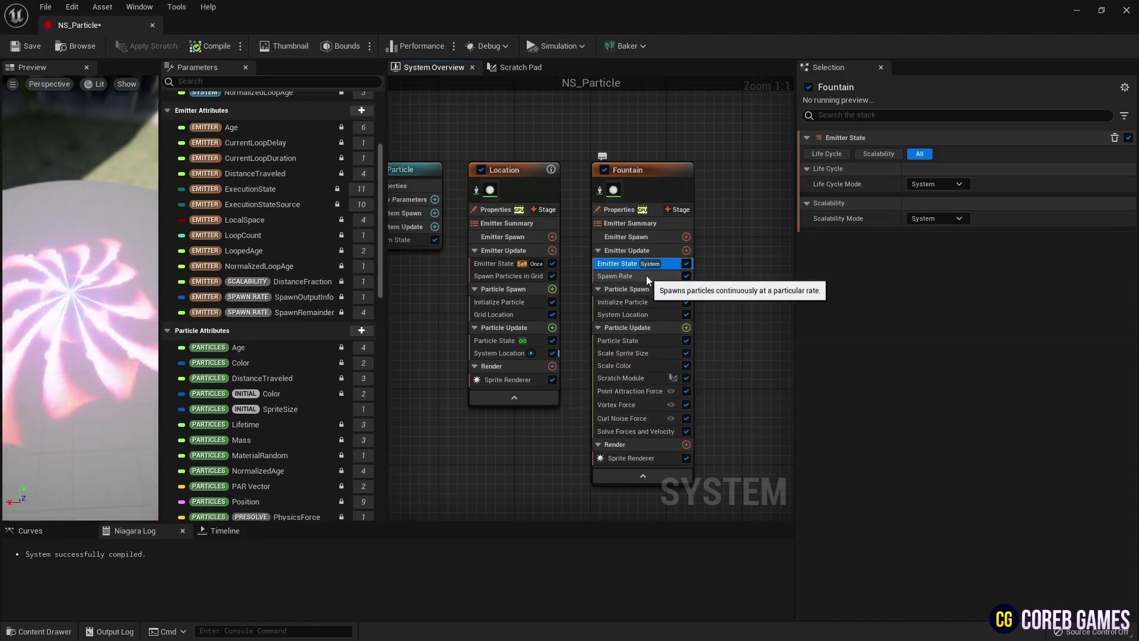
{"action": "left_click", "coordinate": [553, 380]}
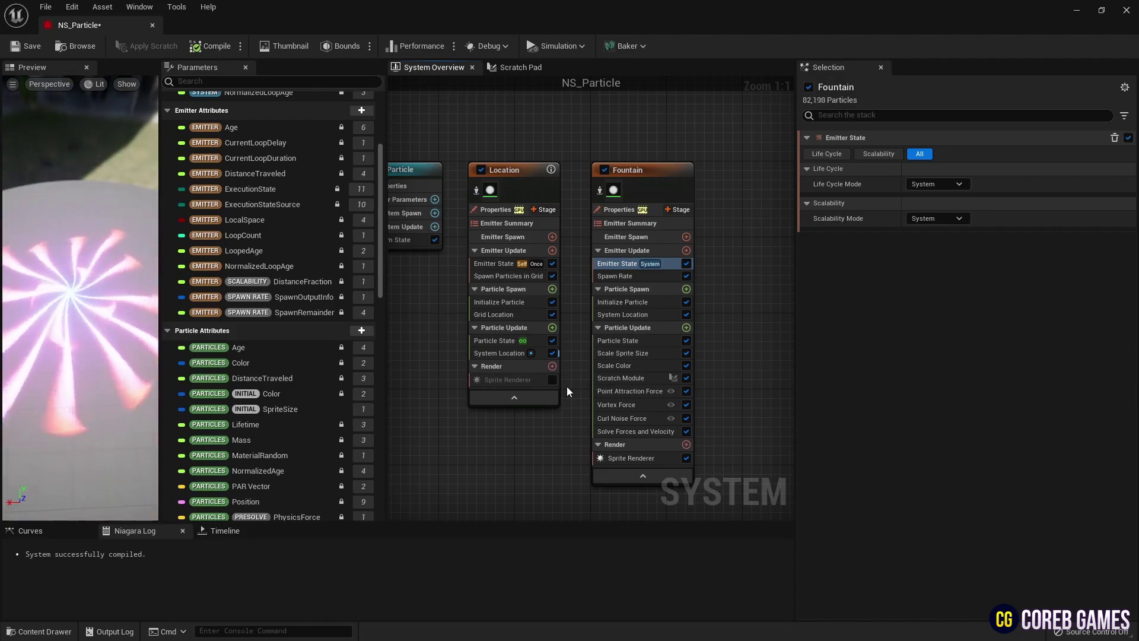
{"action": "left_click", "coordinate": [41, 49]}
Close the NS_Particle asset editor tab to get back to the Test level.
{"action": "left_click", "coordinate": [152, 25]}
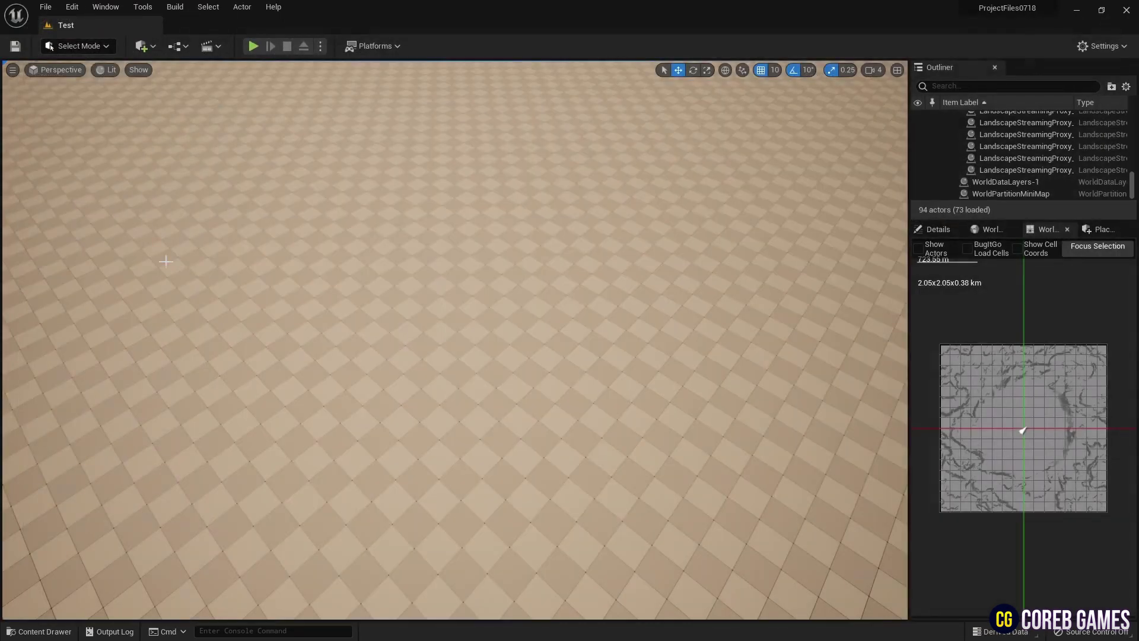